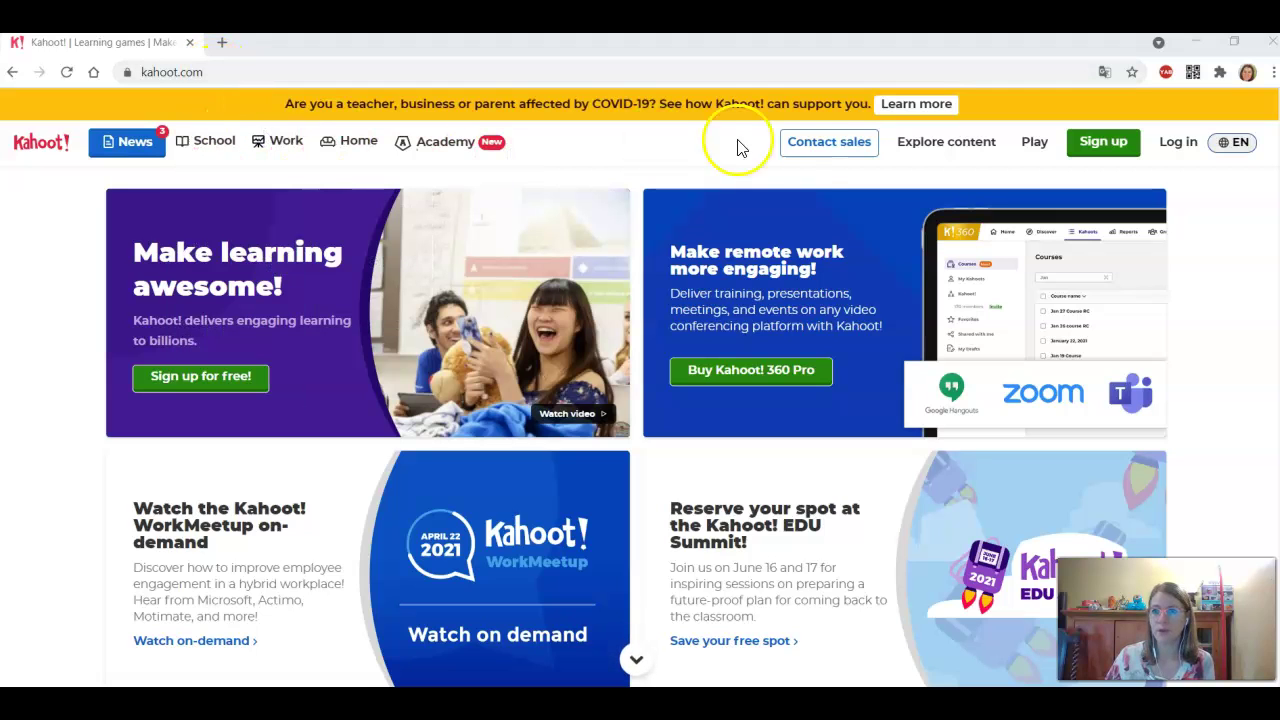
Switch the website language to Français and check the page where players join a game.
click(1224, 150)
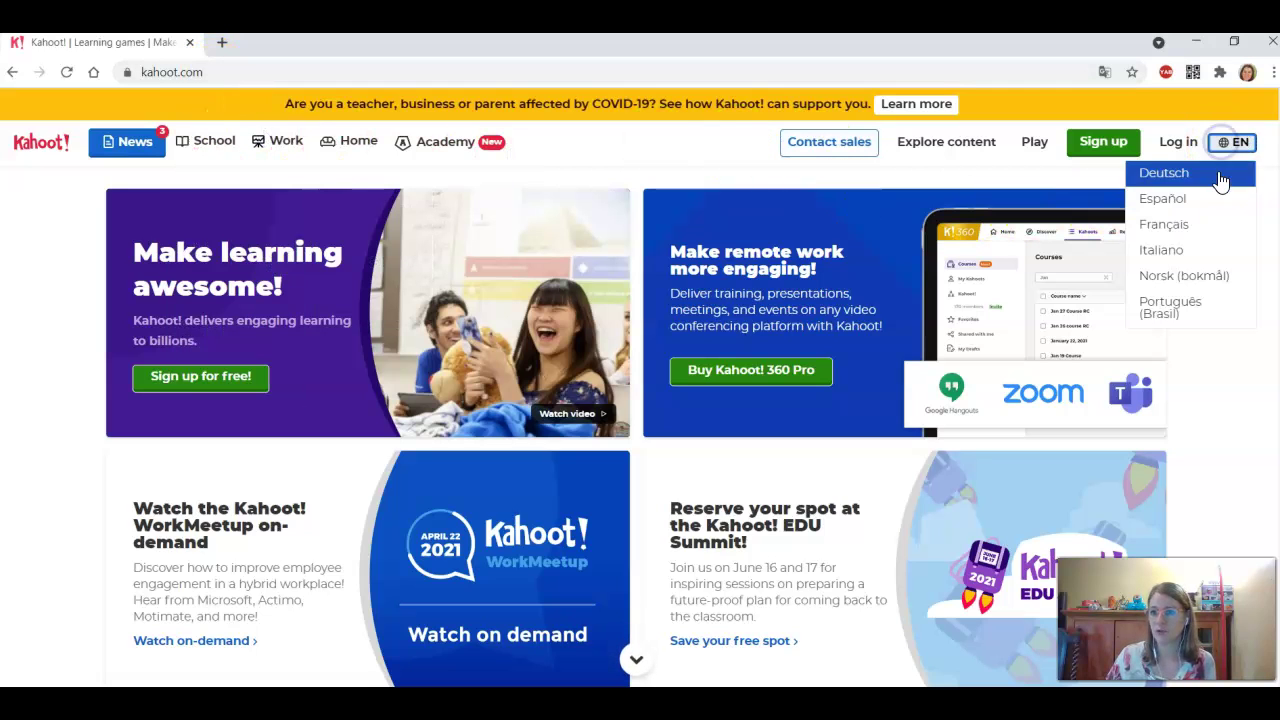
click(1210, 230)
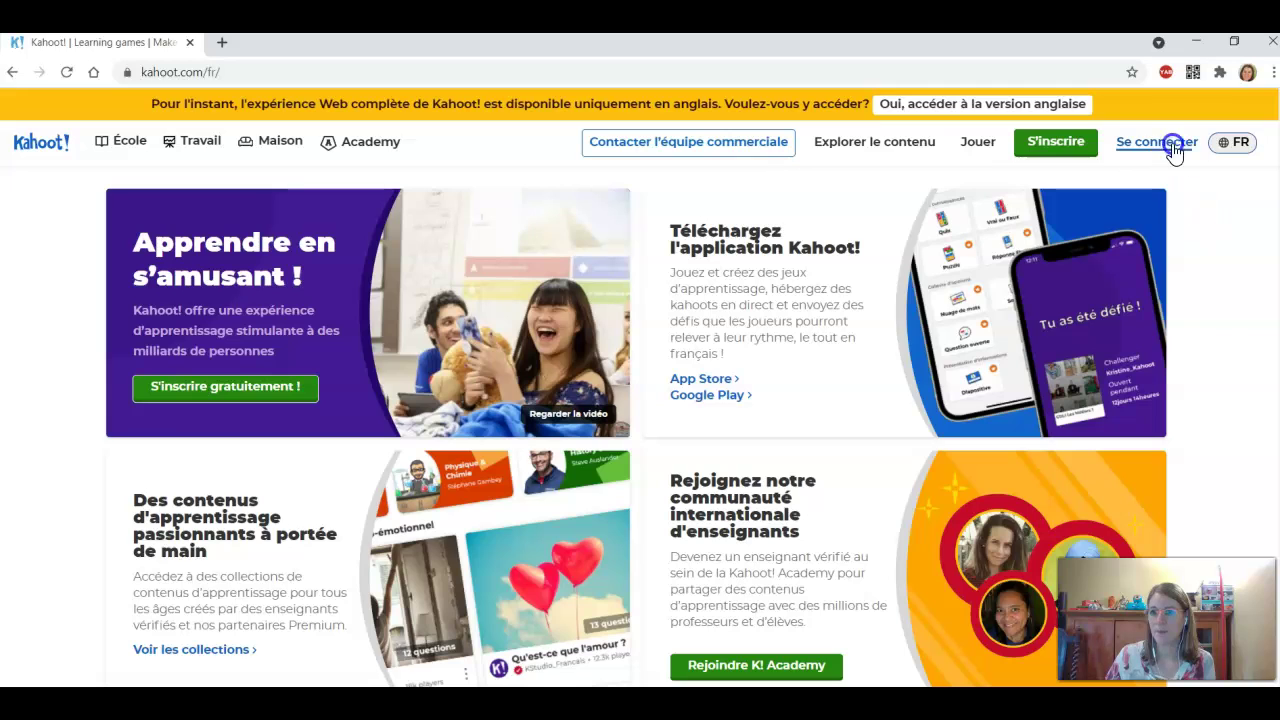
click(1097, 144)
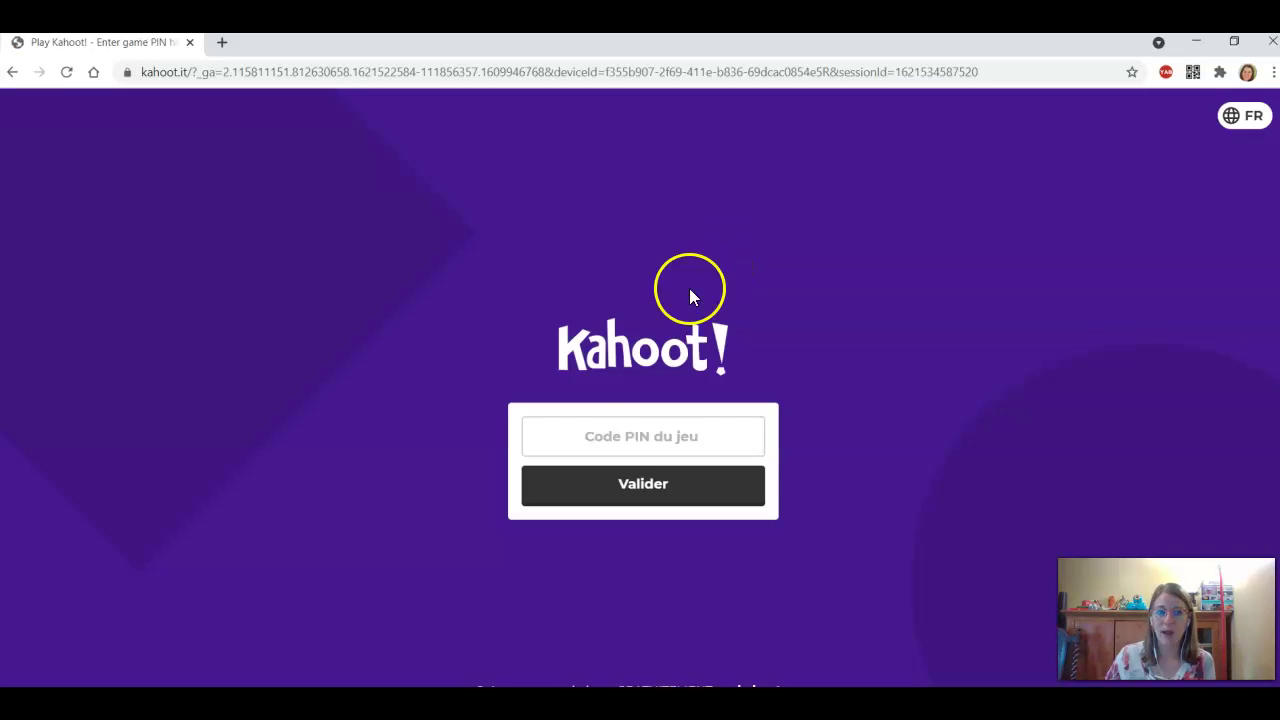
click(10, 76)
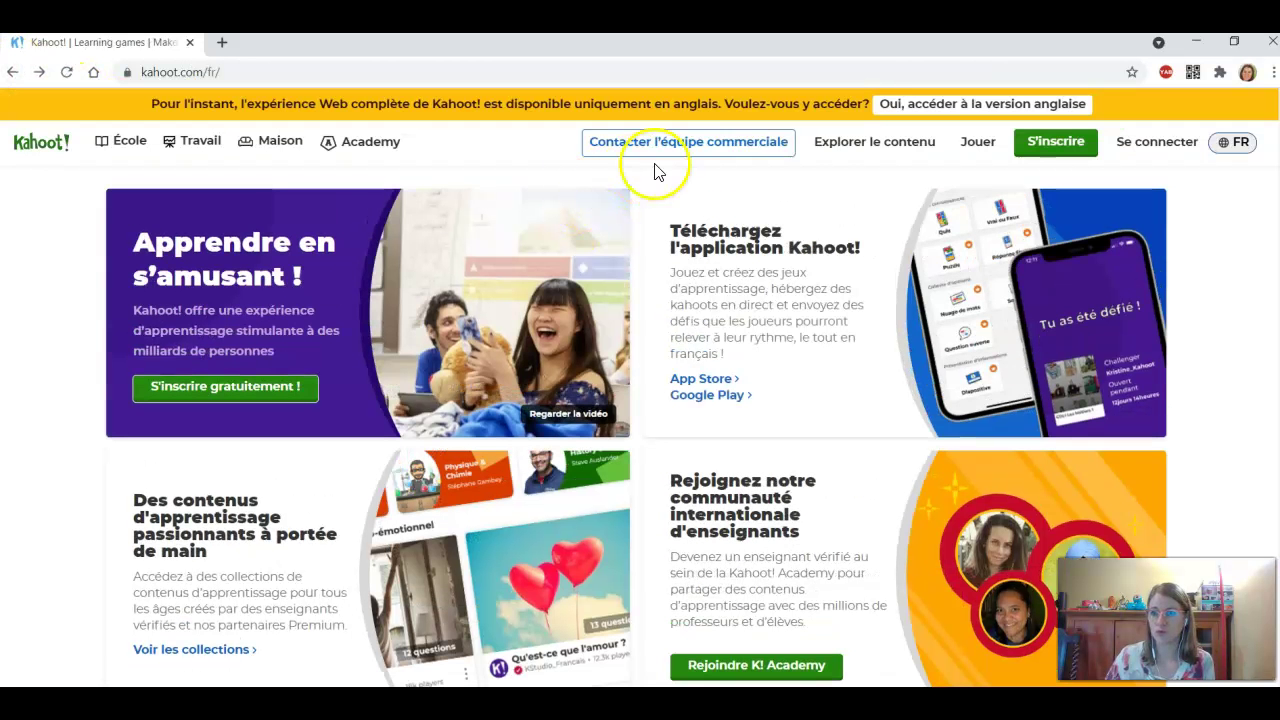
Log in with the Google account and continue with the free Basic plan.
click(1145, 150)
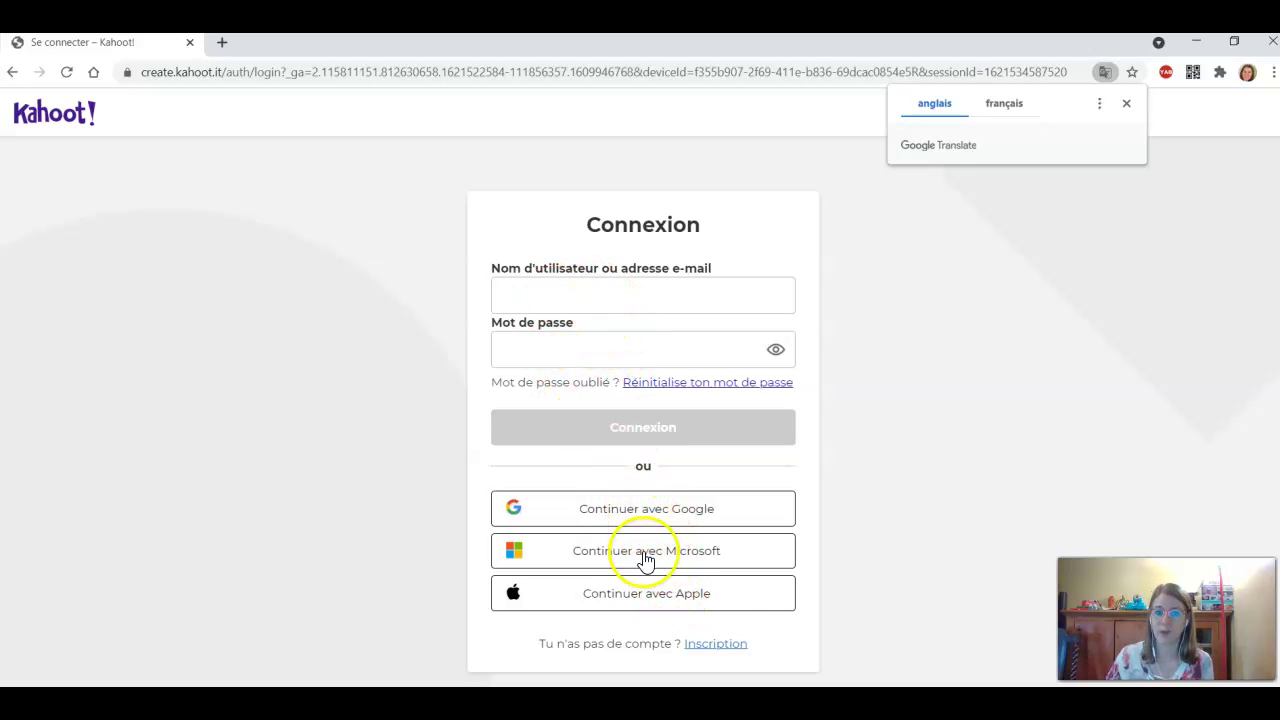
click(640, 511)
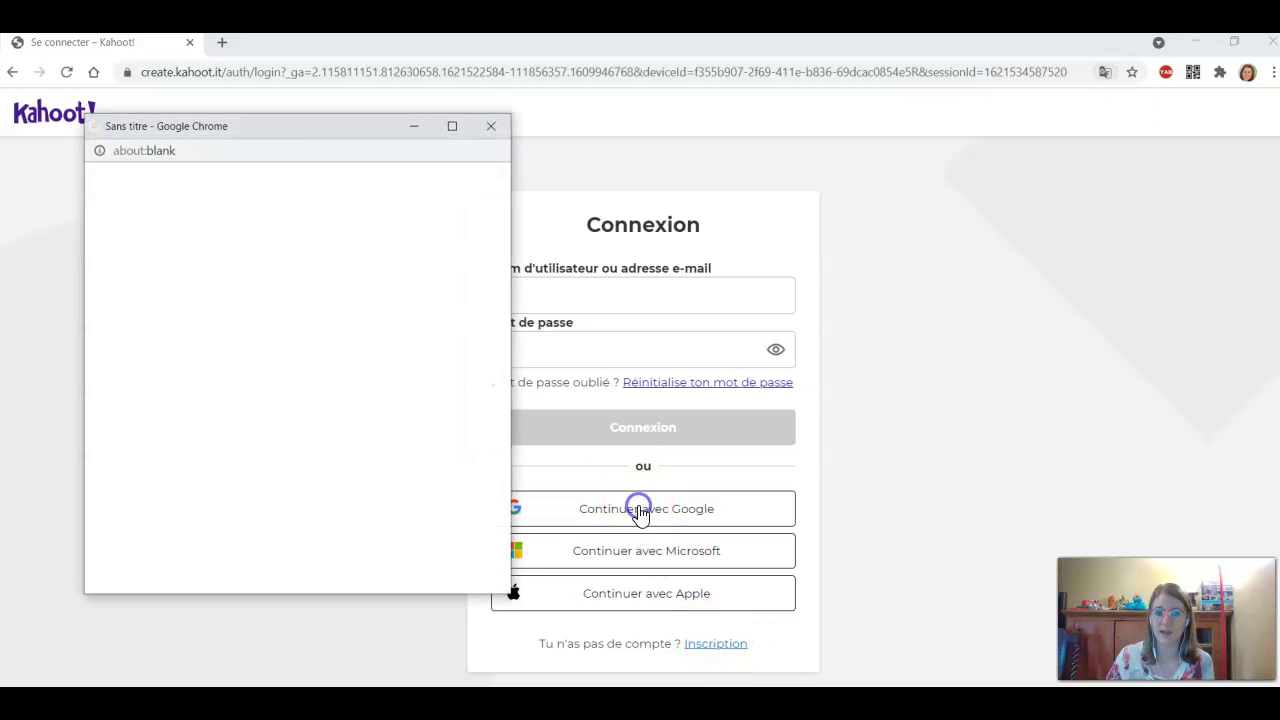
click(220, 346)
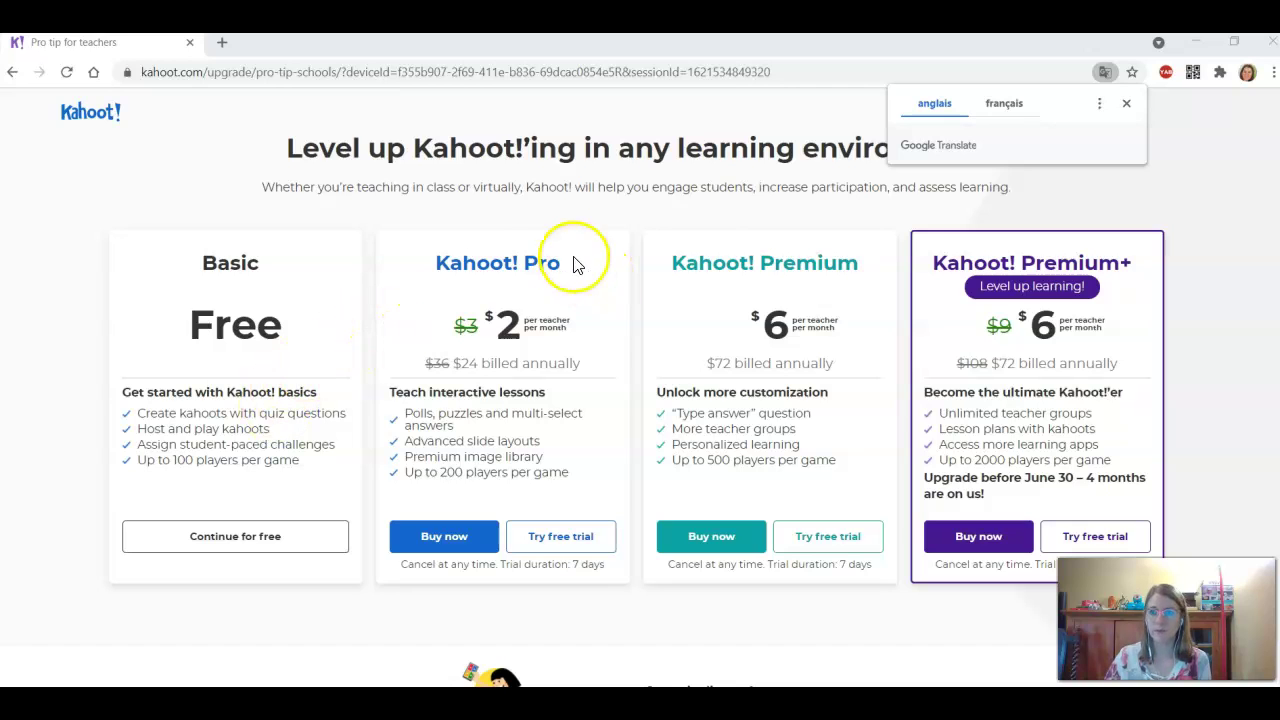
click(1126, 103)
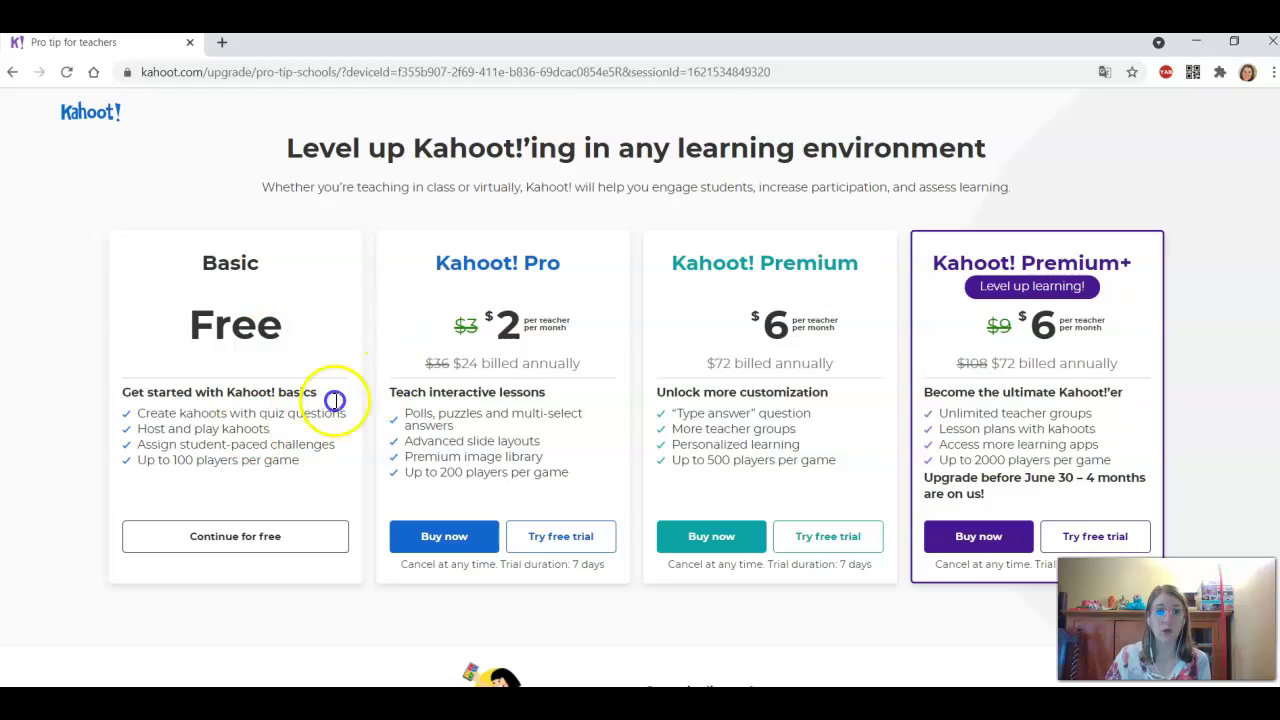
click(229, 537)
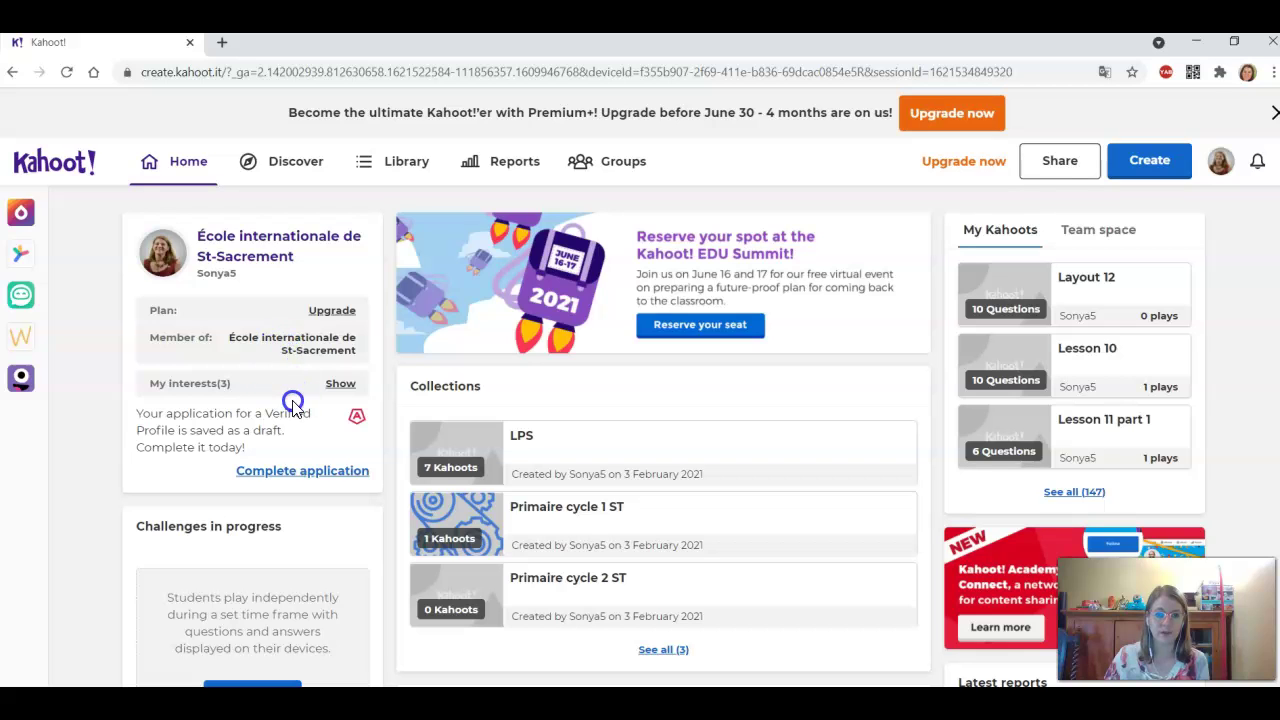
Examine the Discover page's search filters for subject, levels, creator and language without applying any.
click(295, 163)
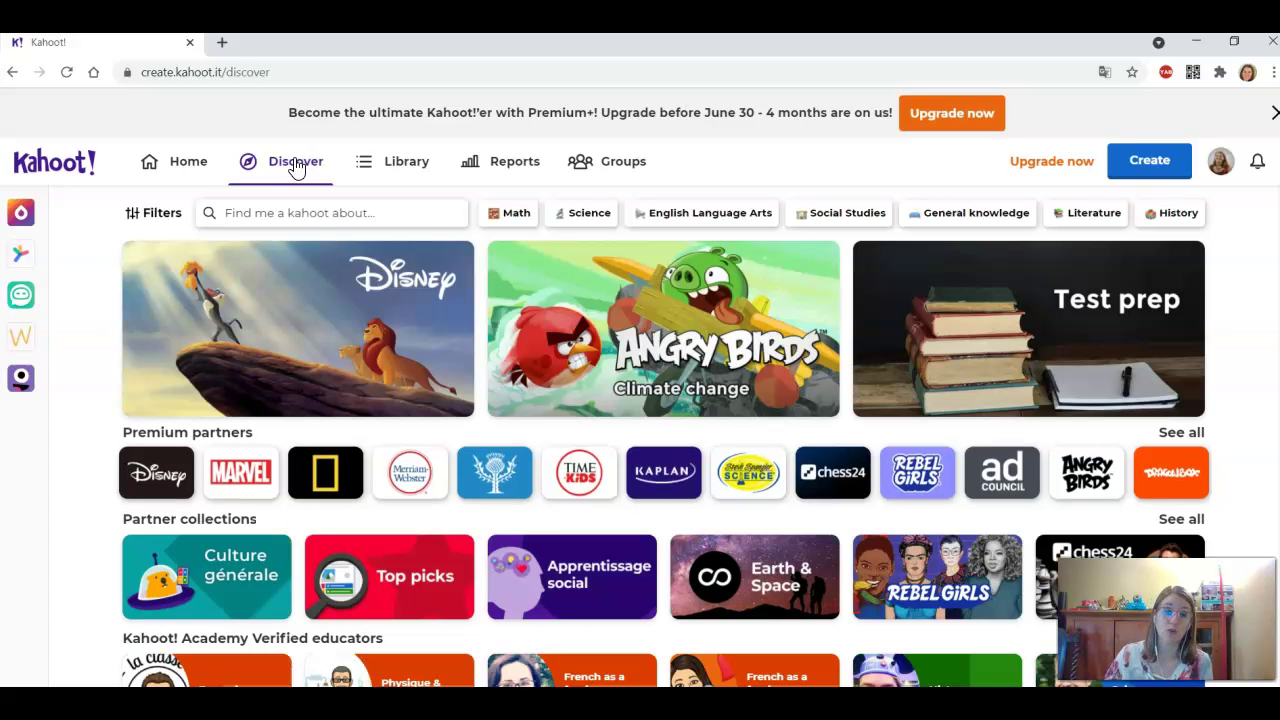
click(317, 218)
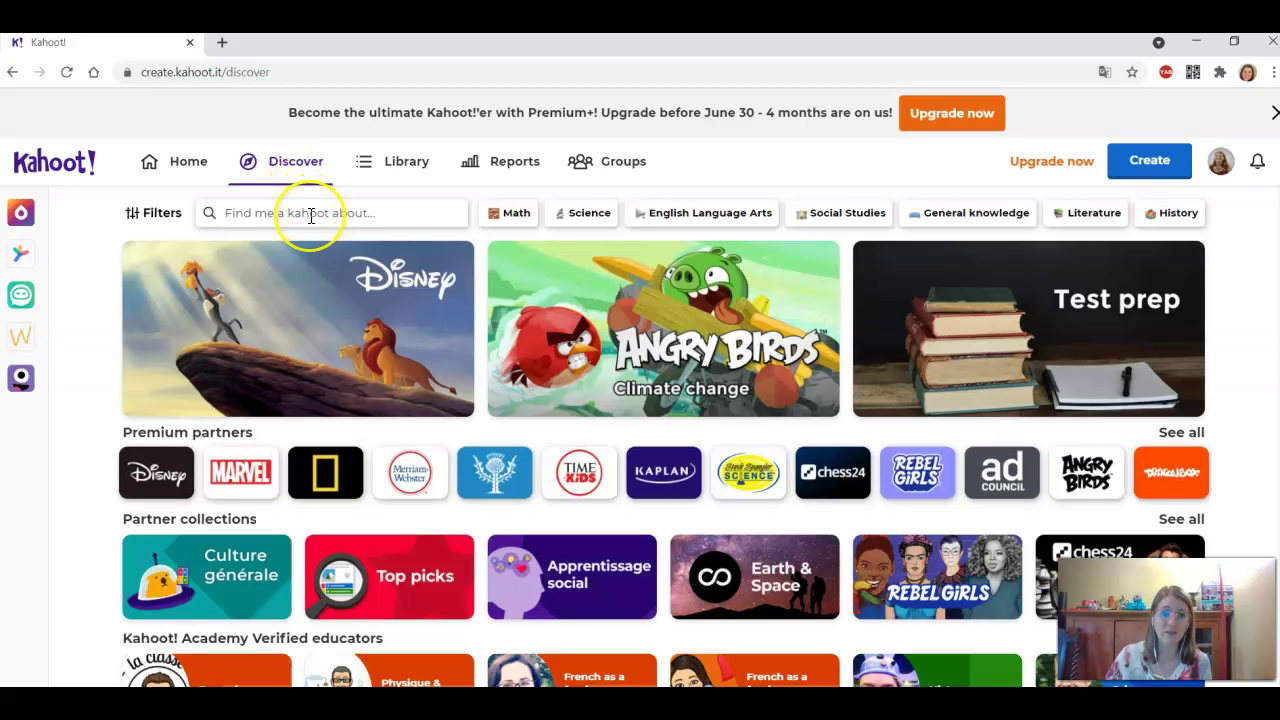
click(150, 215)
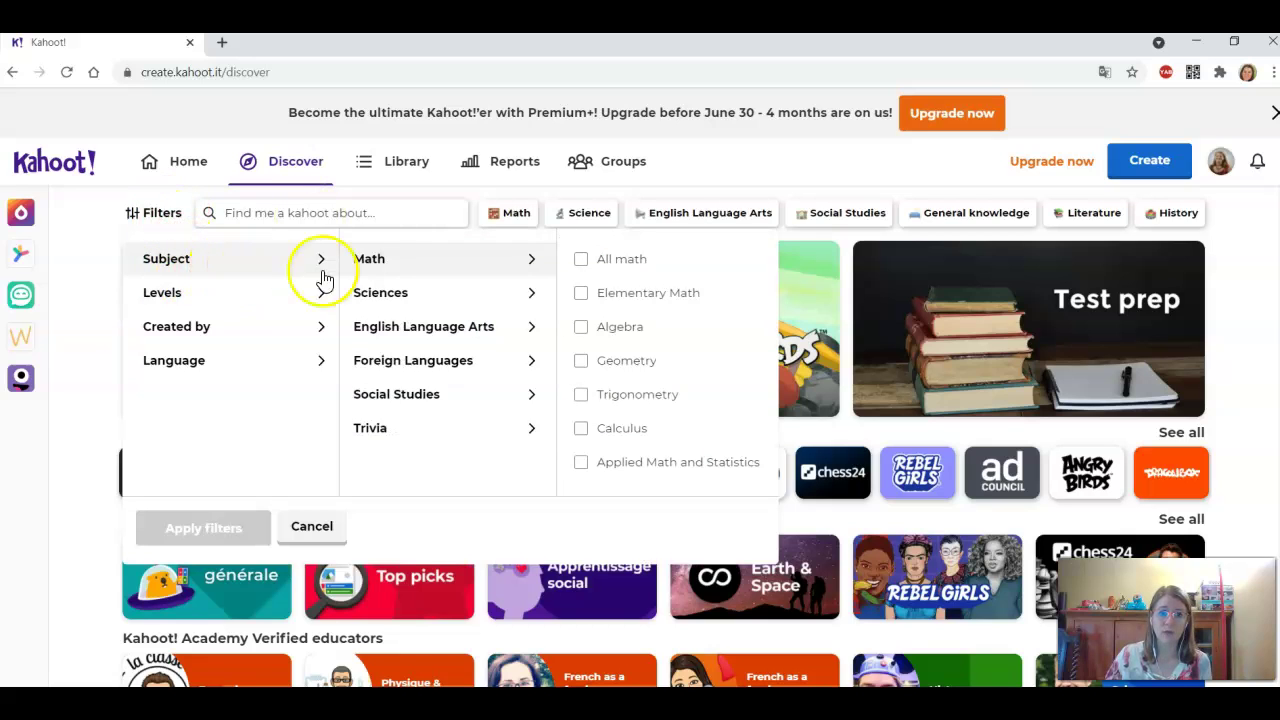
mouse_move(313, 293)
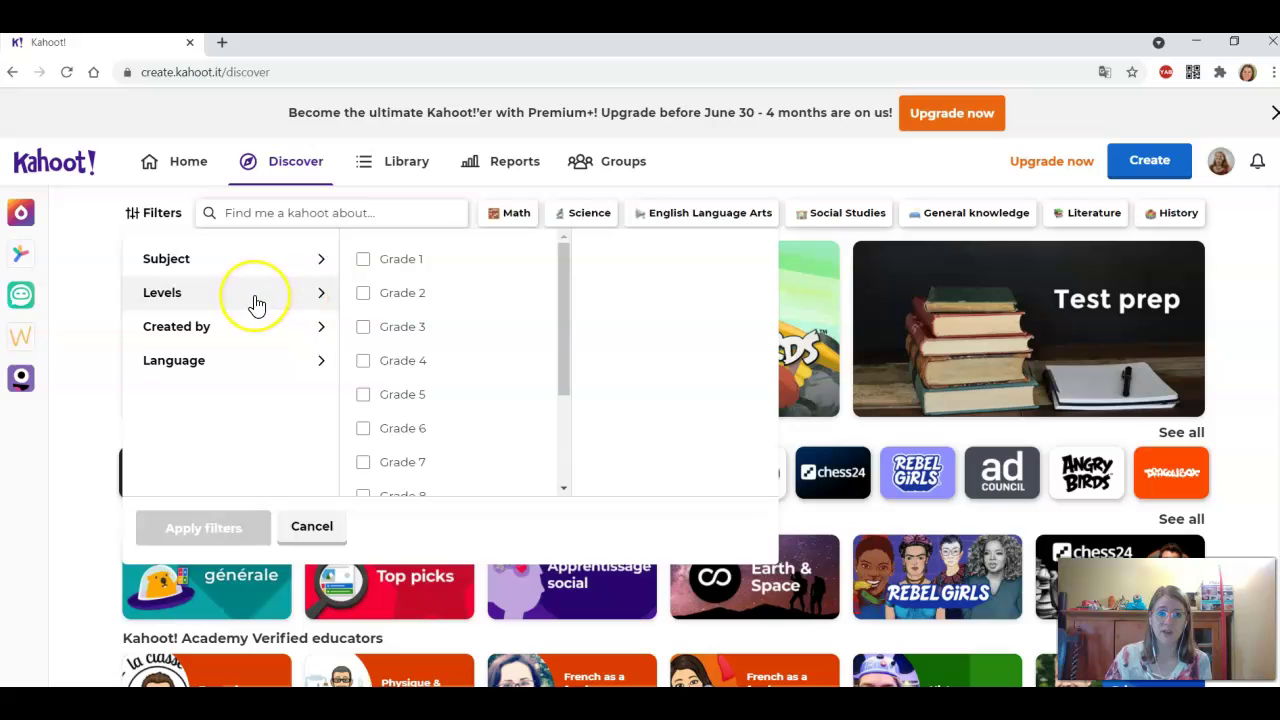
click(265, 326)
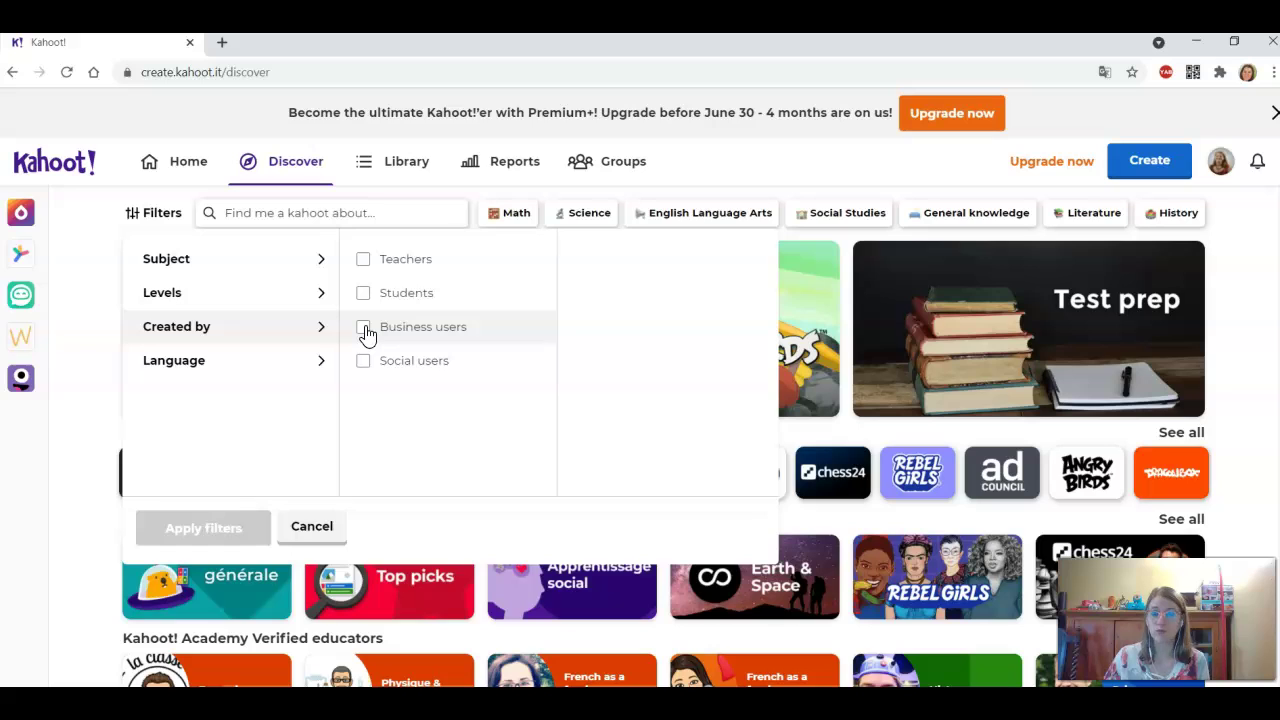
click(323, 361)
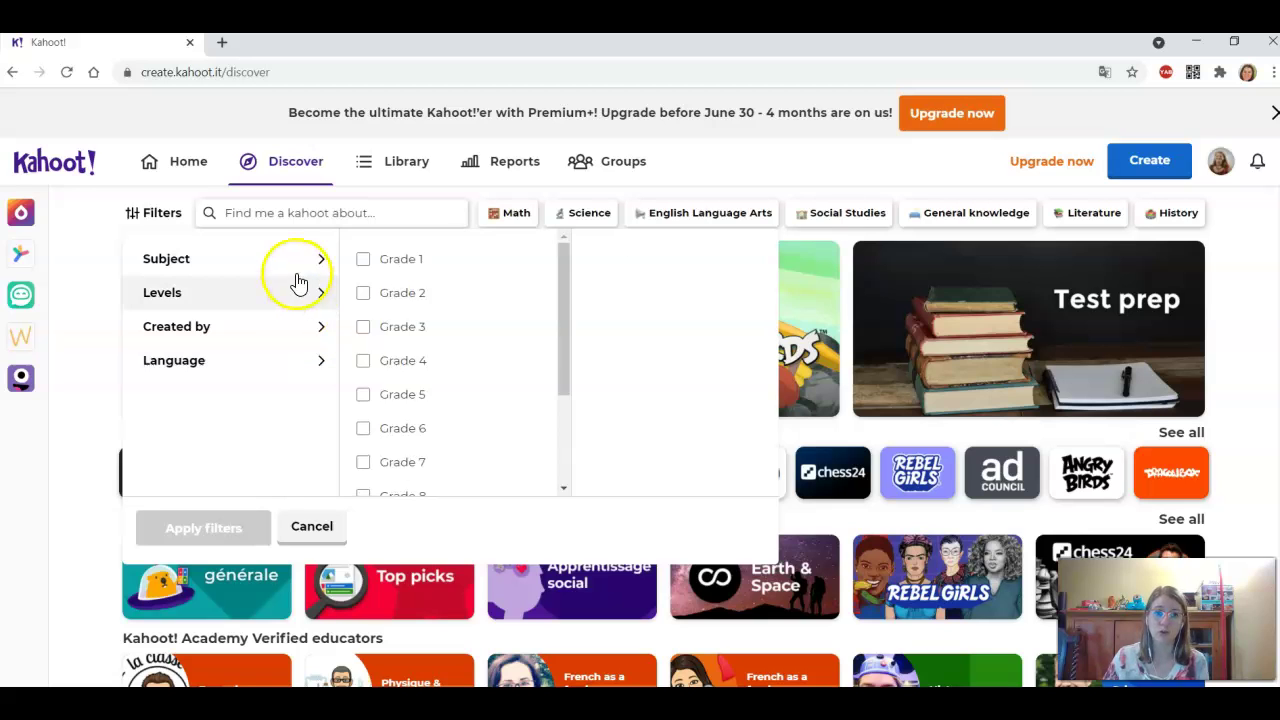
click(275, 216)
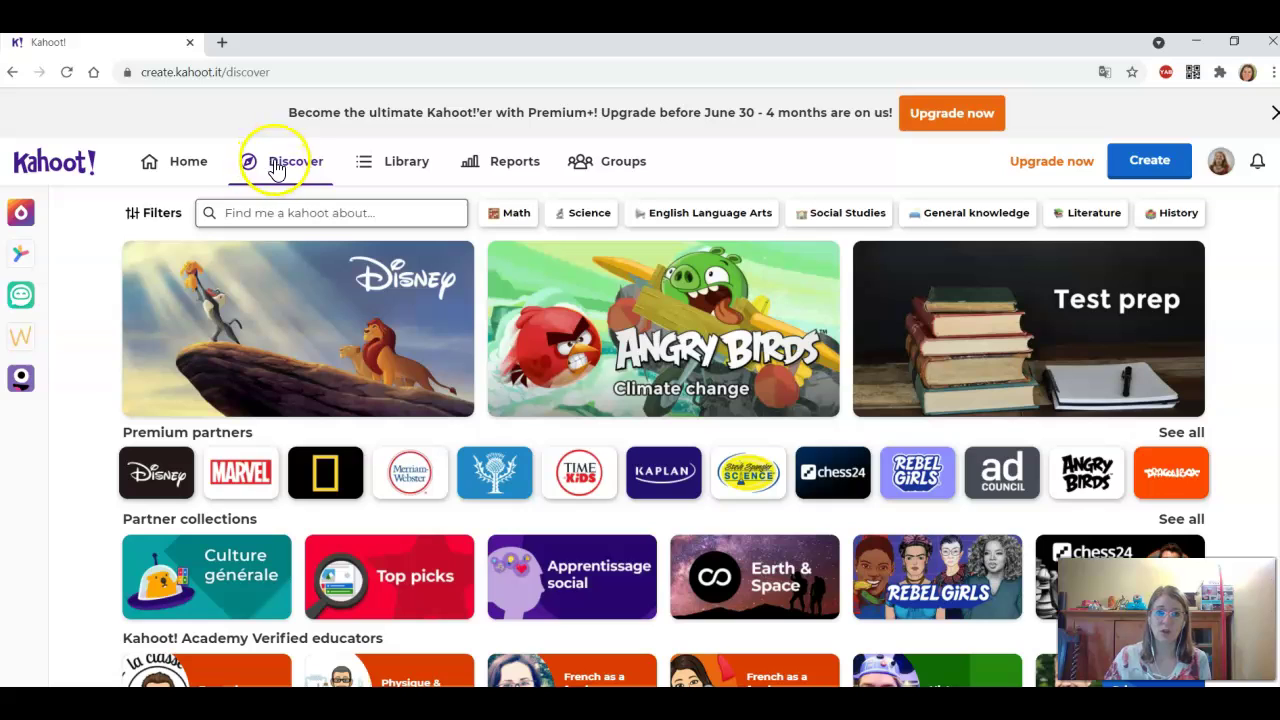
Review the library's draft, favorite and shared kahoots, ending on the recent ones.
click(390, 170)
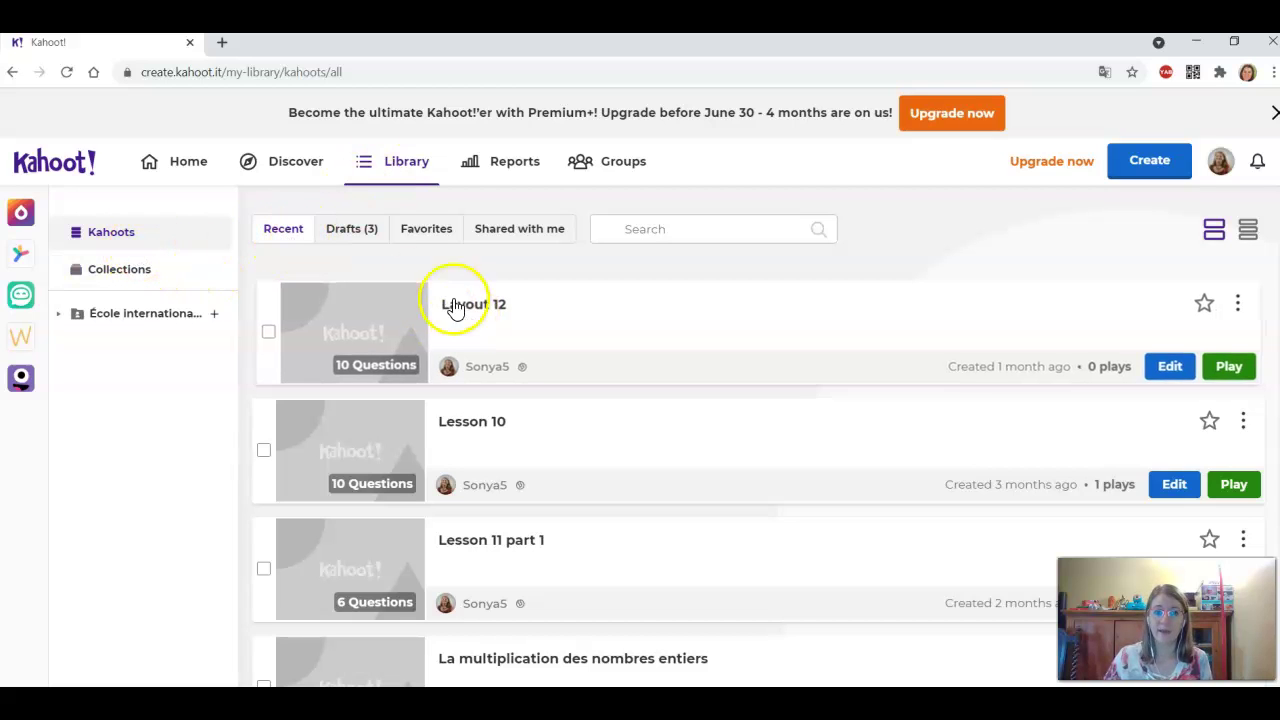
click(352, 237)
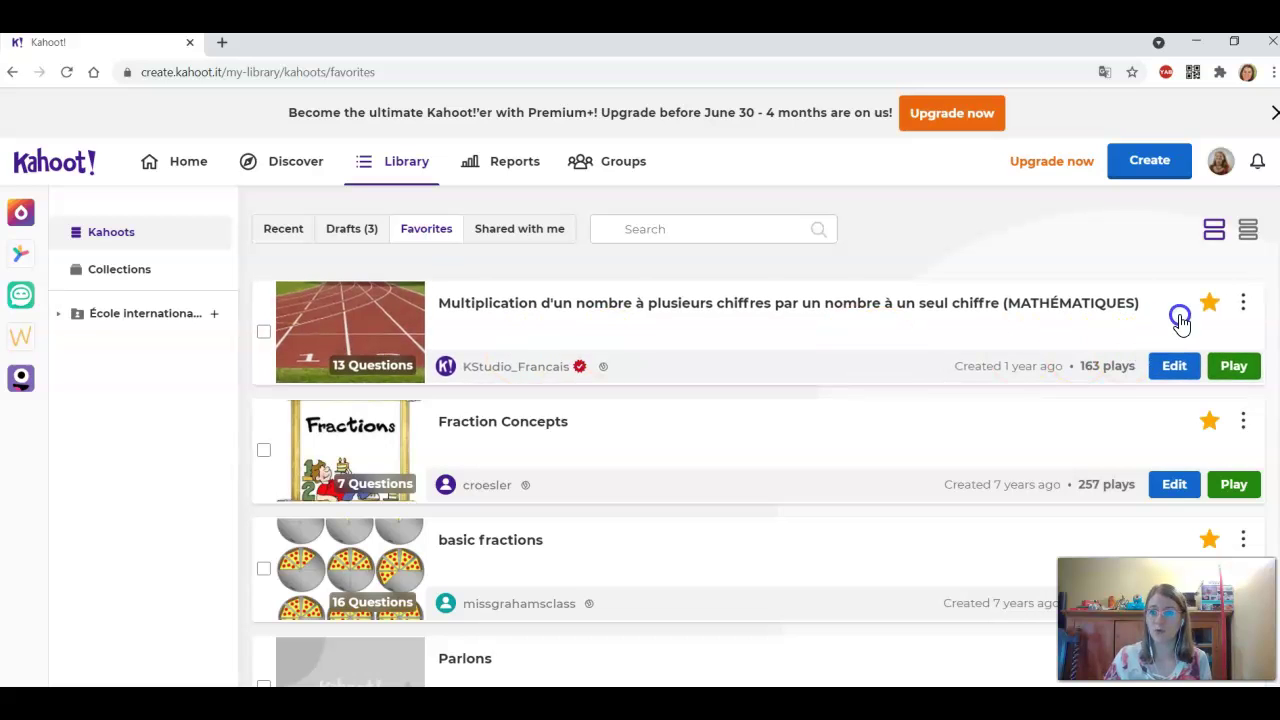
click(517, 230)
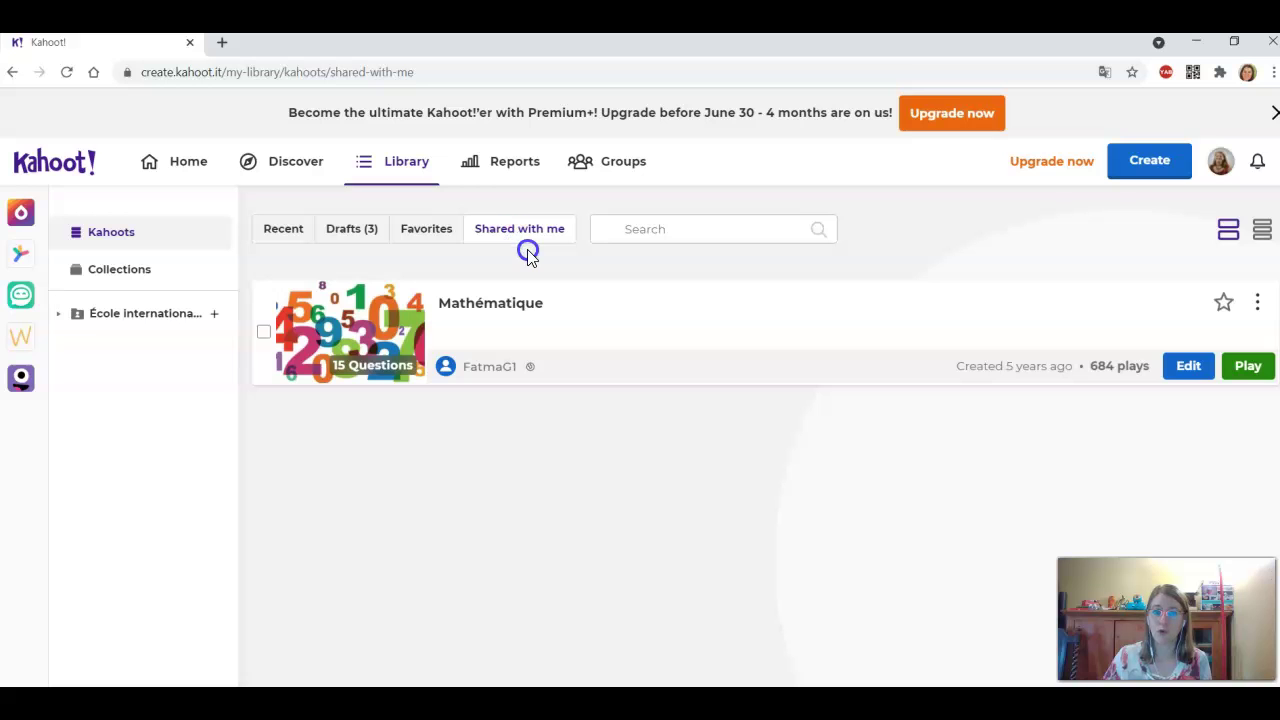
click(284, 230)
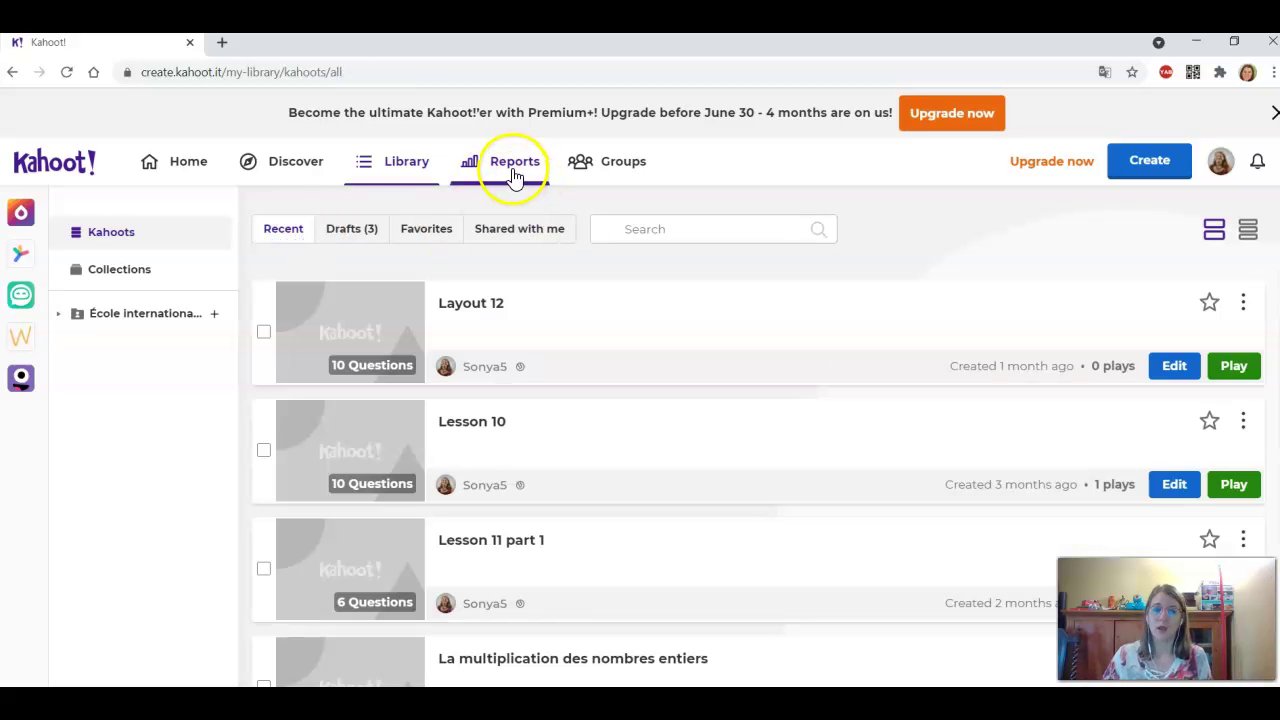
Look over the game reports and the group creation form without creating a group.
click(514, 163)
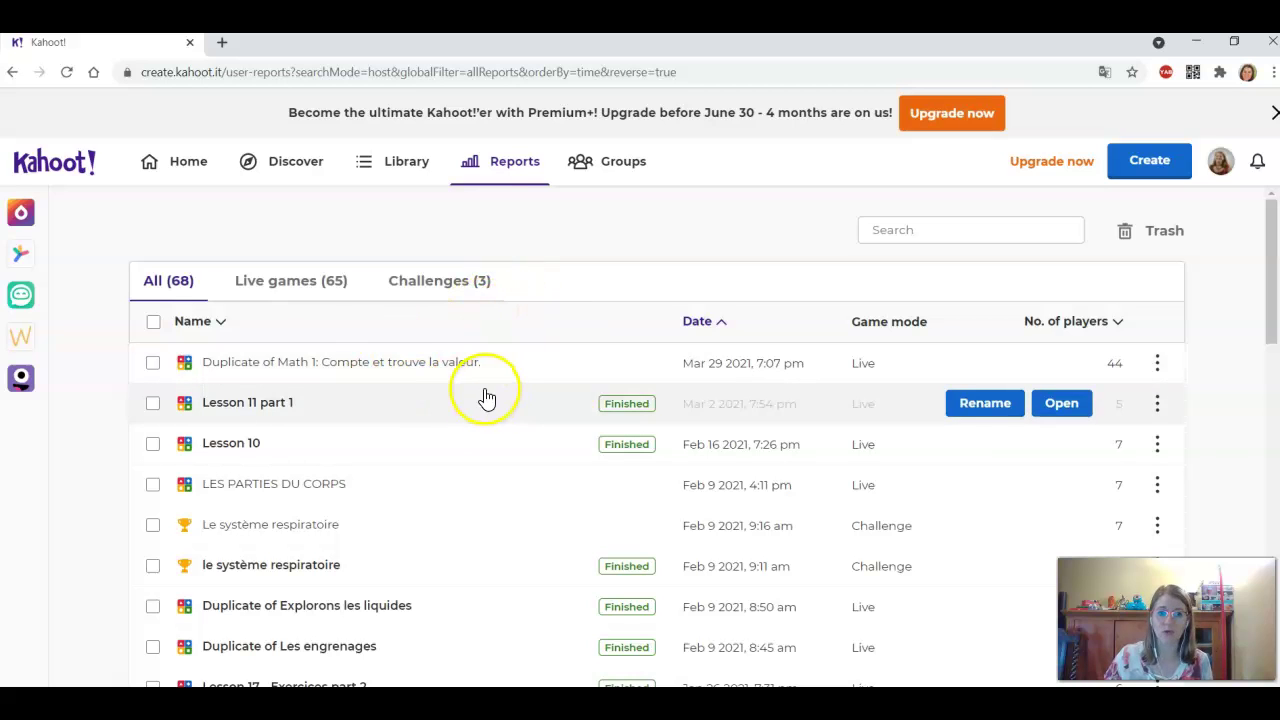
click(594, 170)
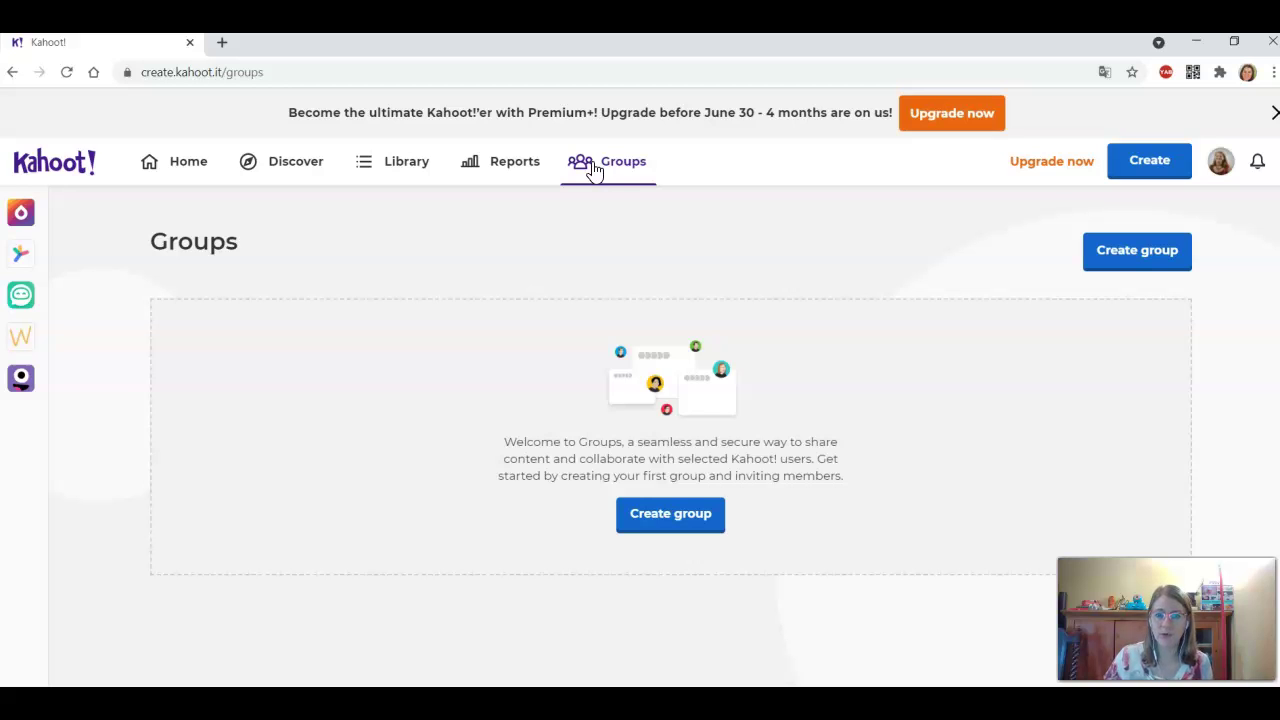
click(665, 514)
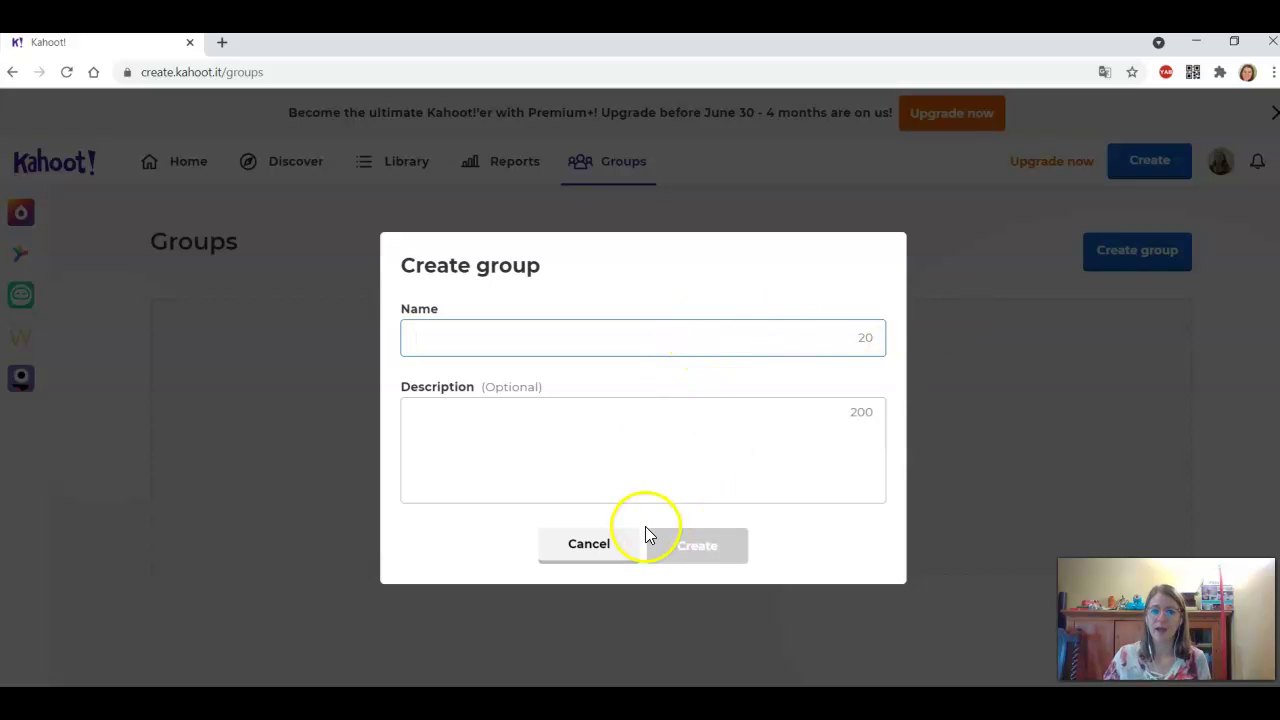
click(589, 543)
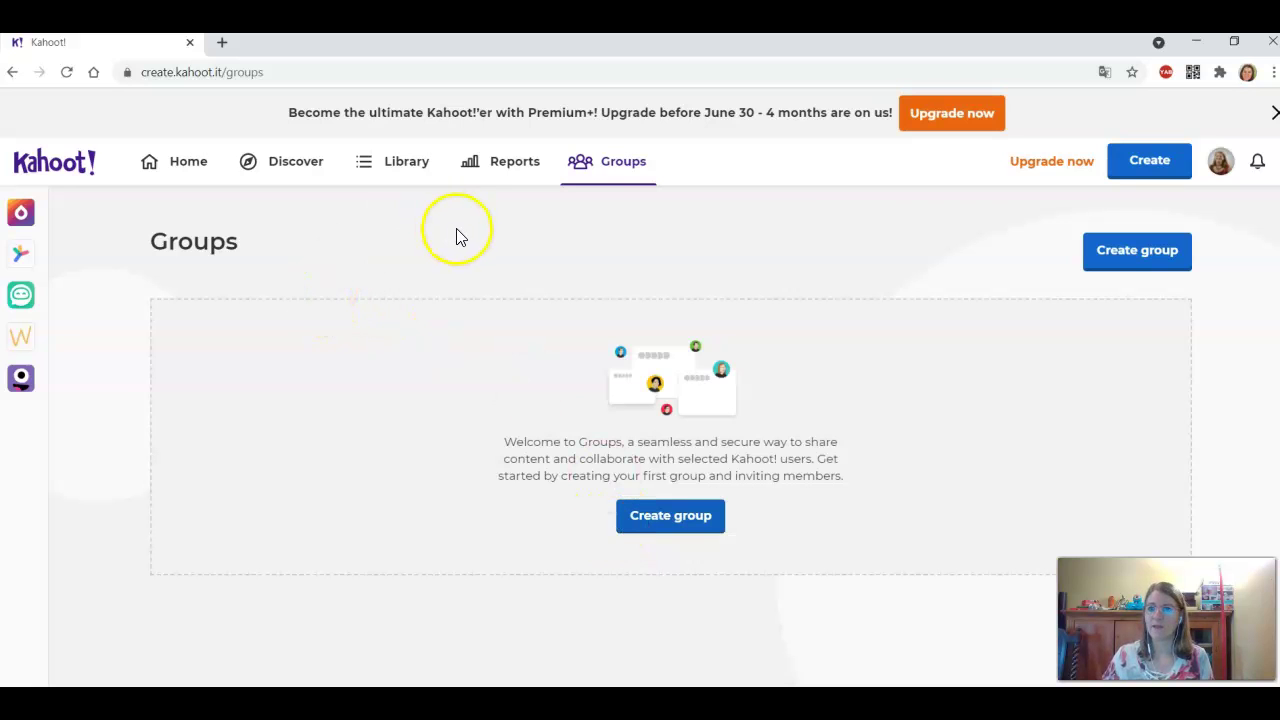
Return to the home page and look through its collections and news.
click(85, 165)
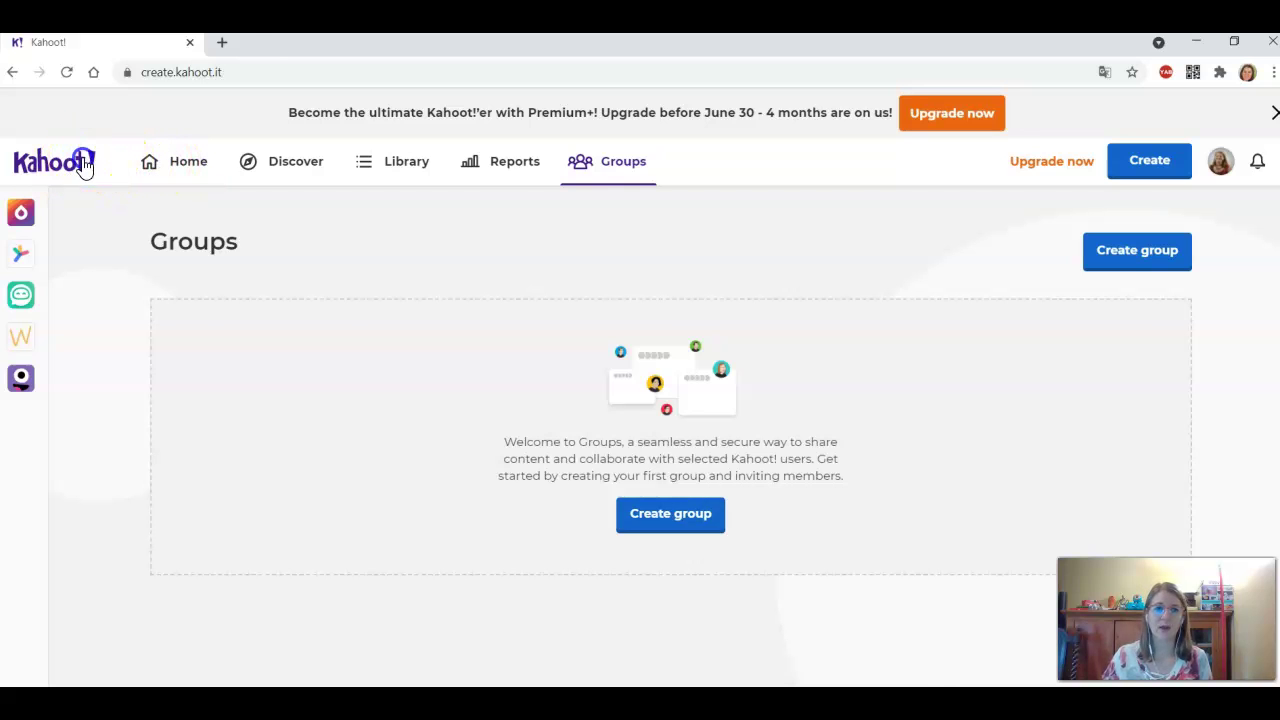
scroll(477, 380, down, 2)
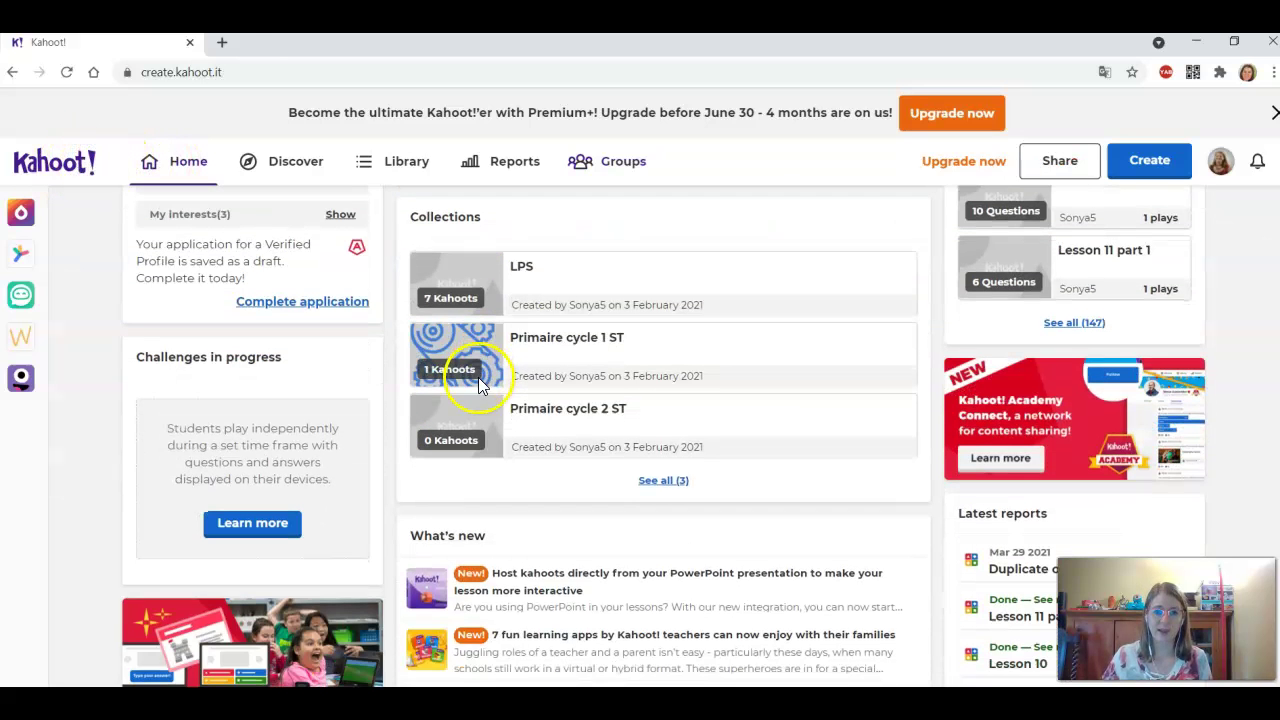
scroll(478, 377, up, 2)
Open the kahoot "La multiplication des nombres entiers" from the library and check the ways to play it.
click(400, 163)
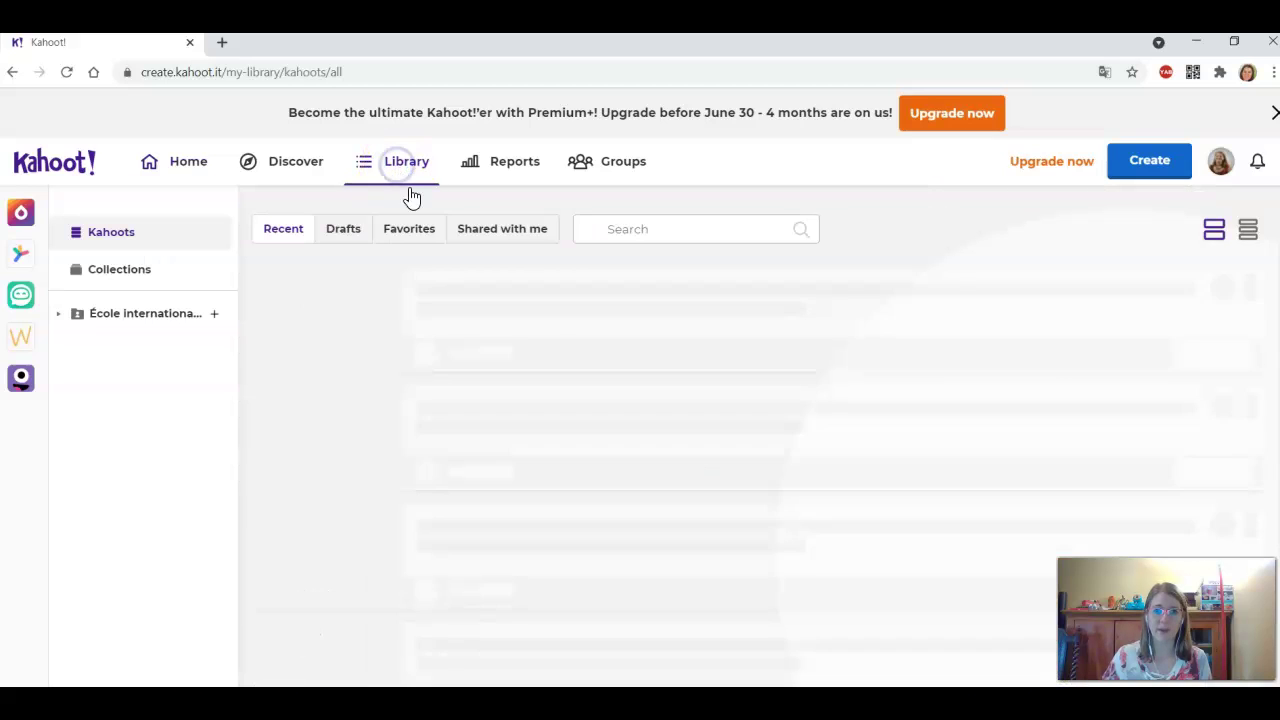
scroll(528, 428, down, 3)
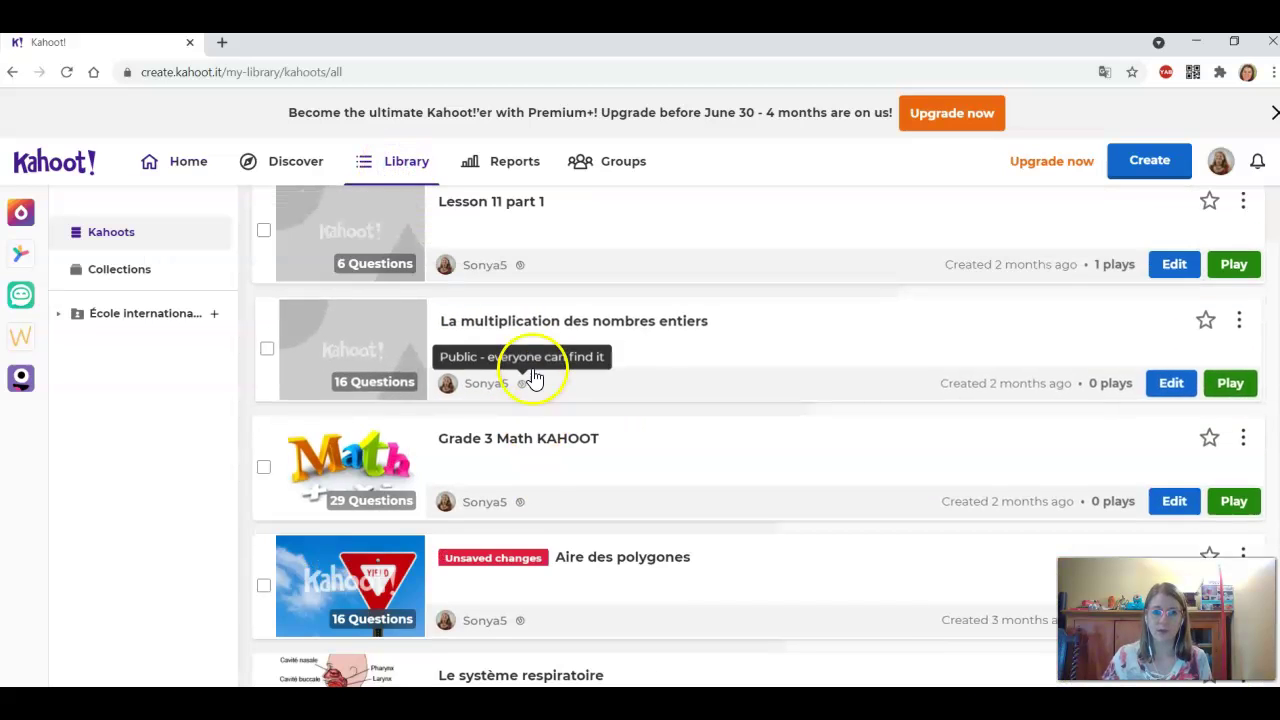
scroll(540, 460, down, 1)
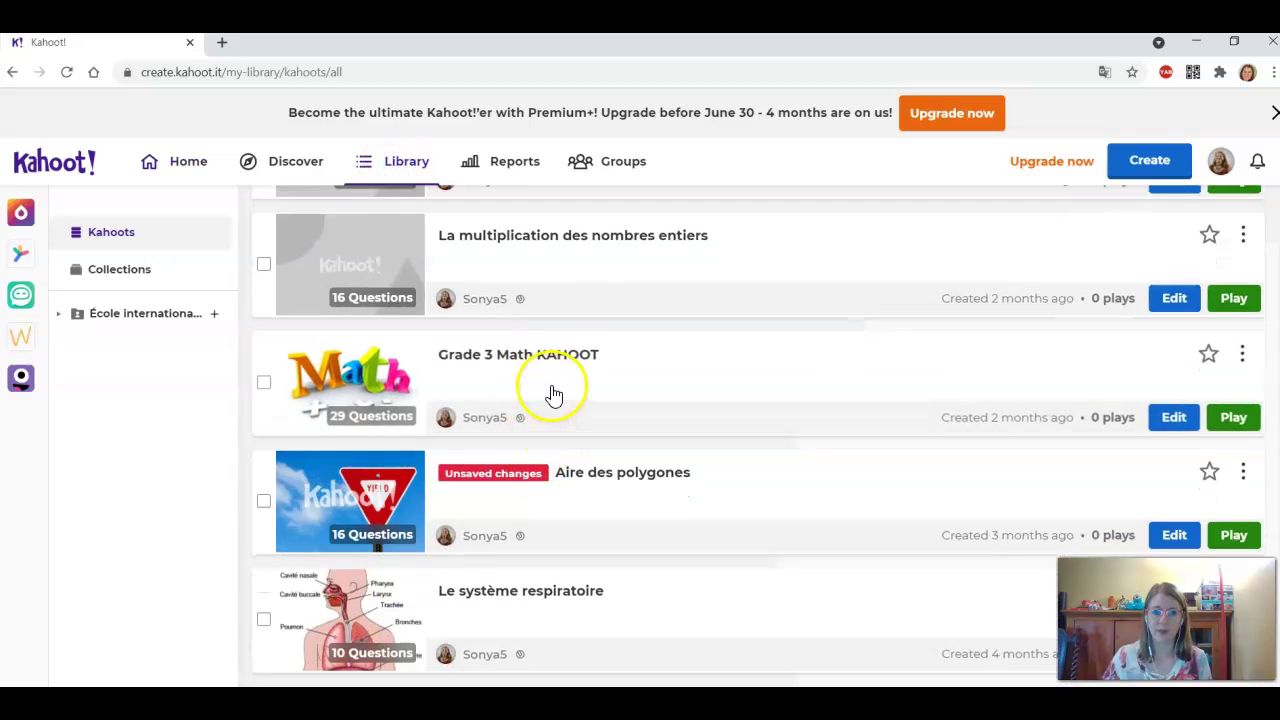
click(560, 240)
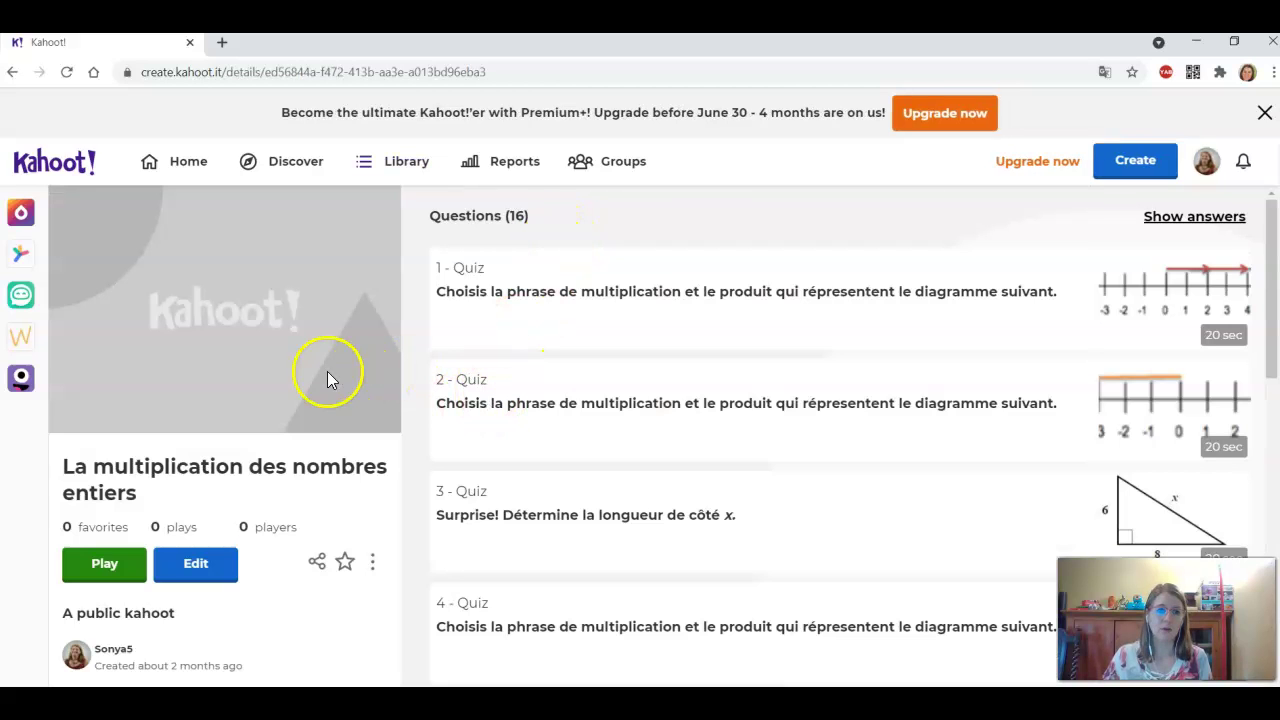
click(103, 570)
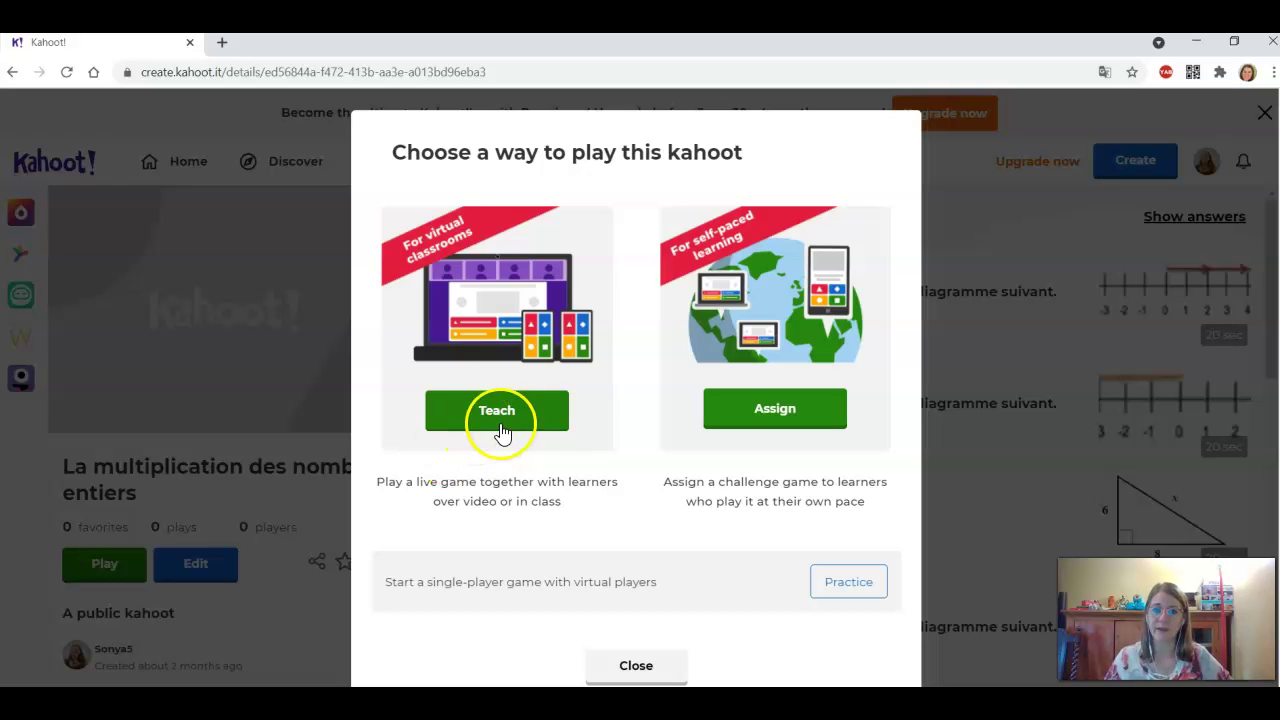
click(636, 669)
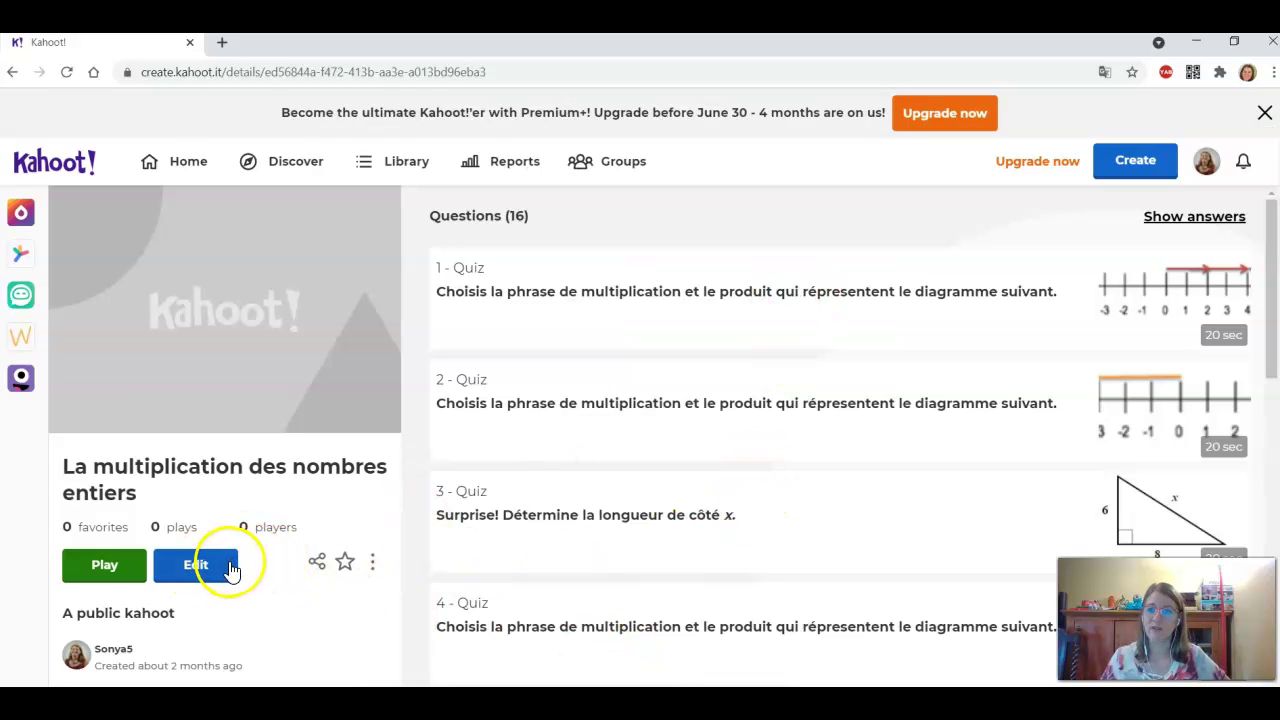
Open the kahoot for editing and review the available question types, keeping the first question as Quiz.
click(200, 566)
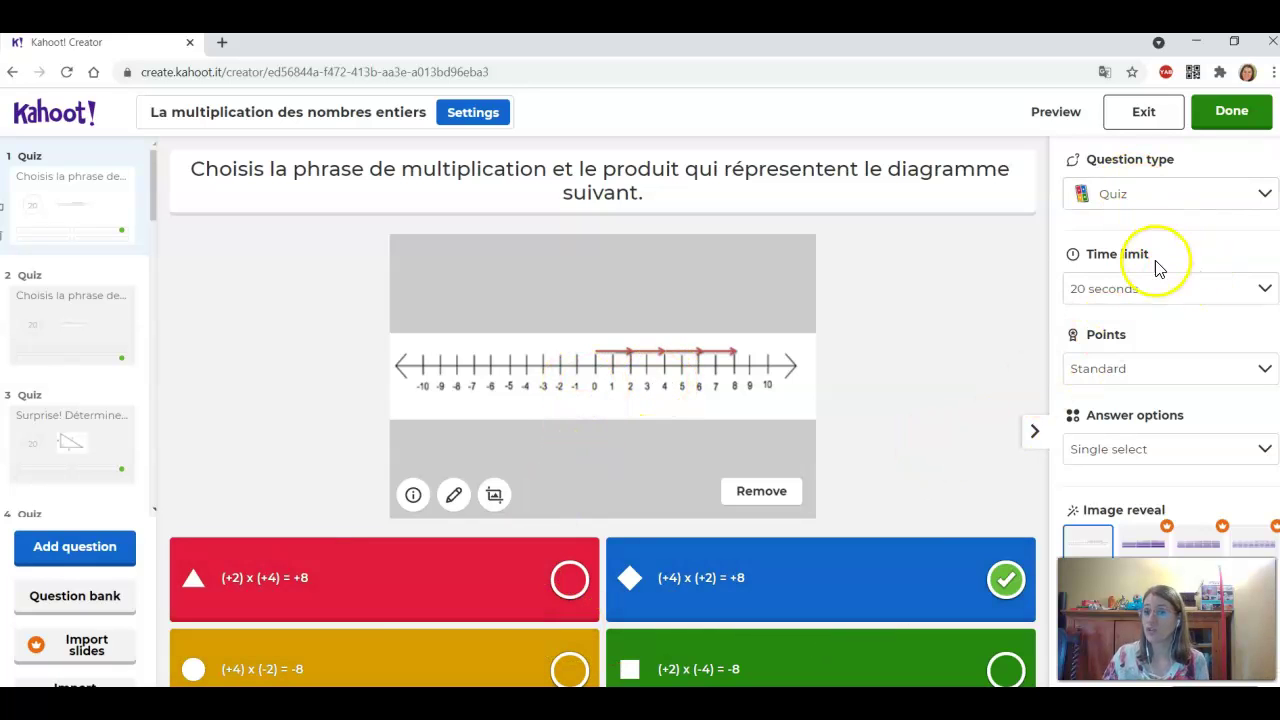
click(1127, 200)
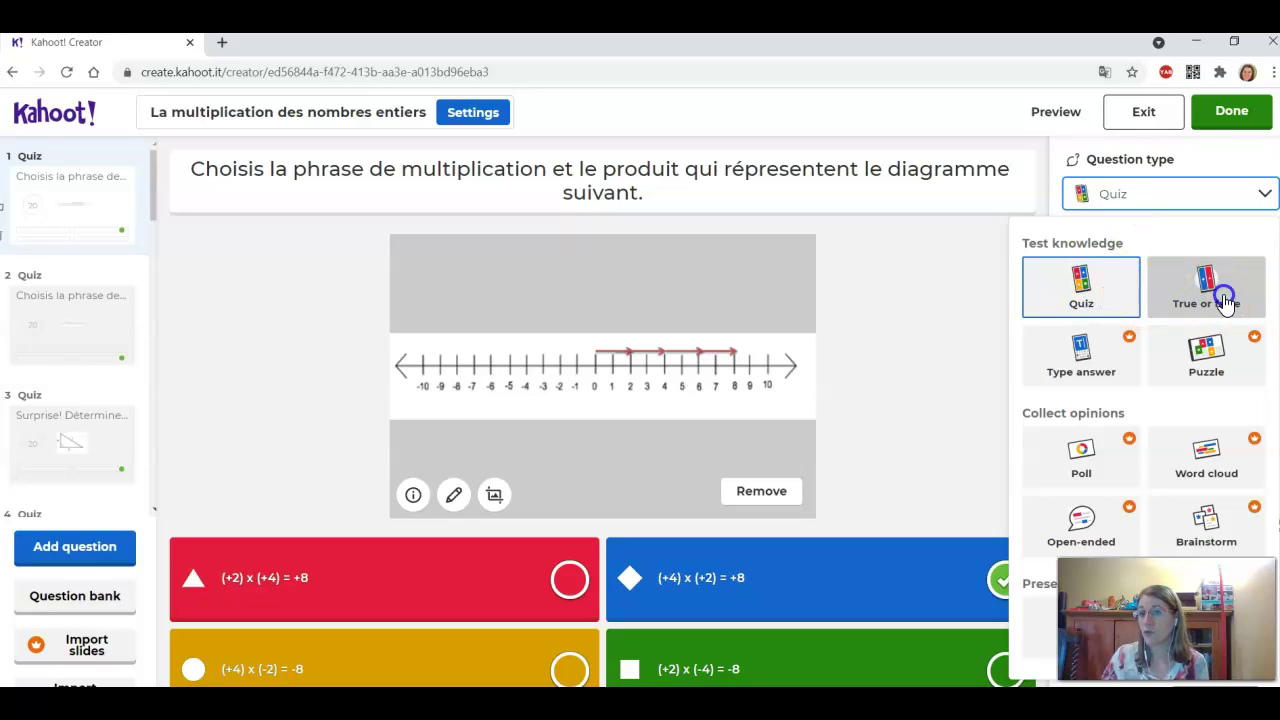
click(1183, 196)
click(1091, 284)
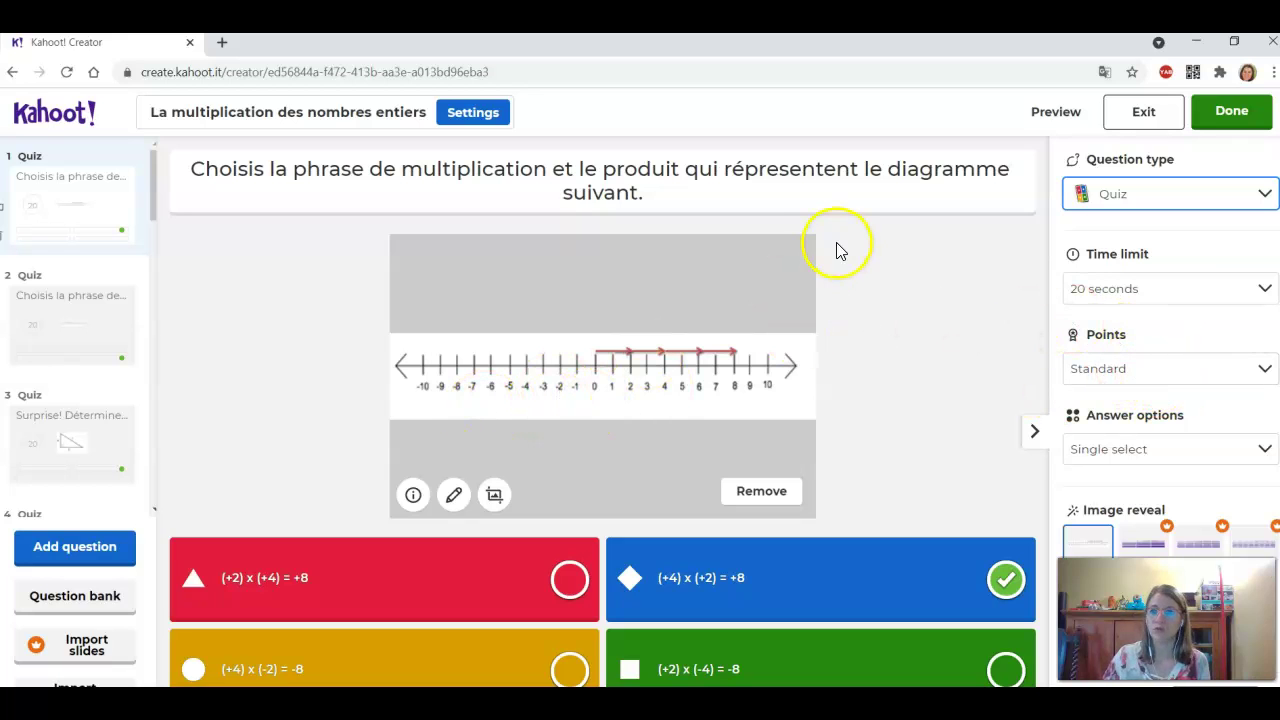
Finish editing the kahoot and start a test game in Classique mode.
click(1233, 121)
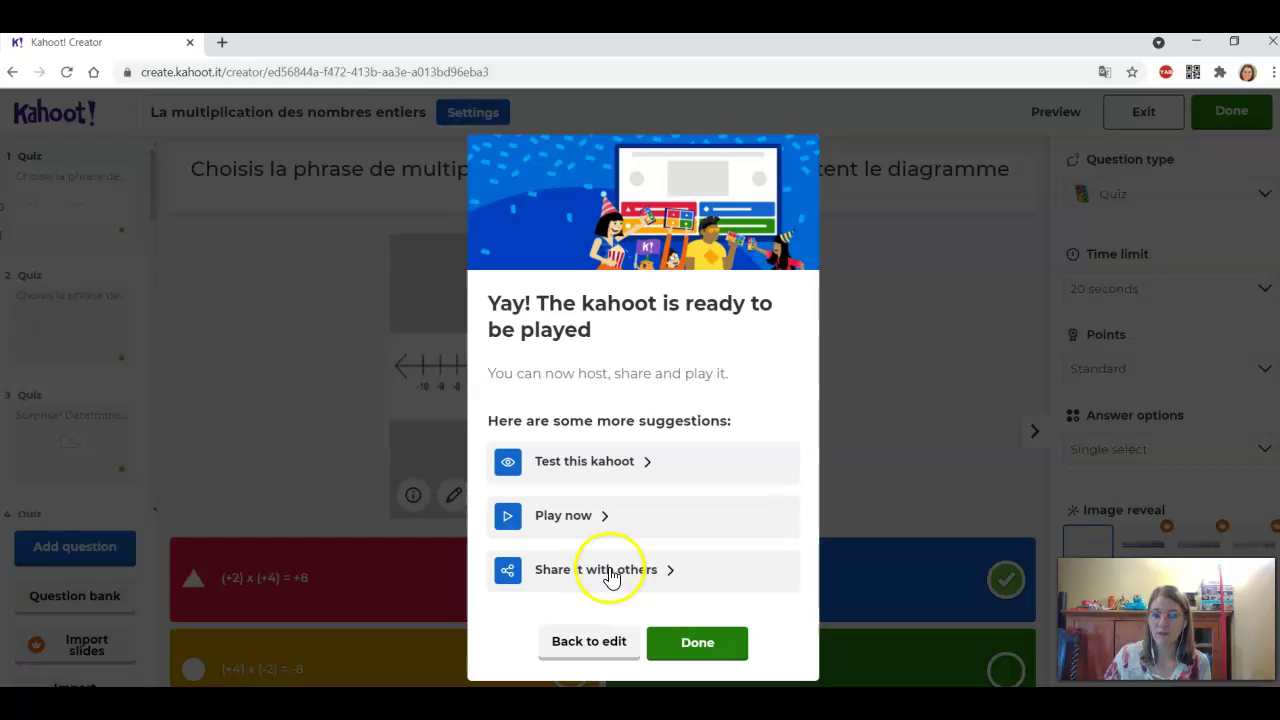
click(590, 462)
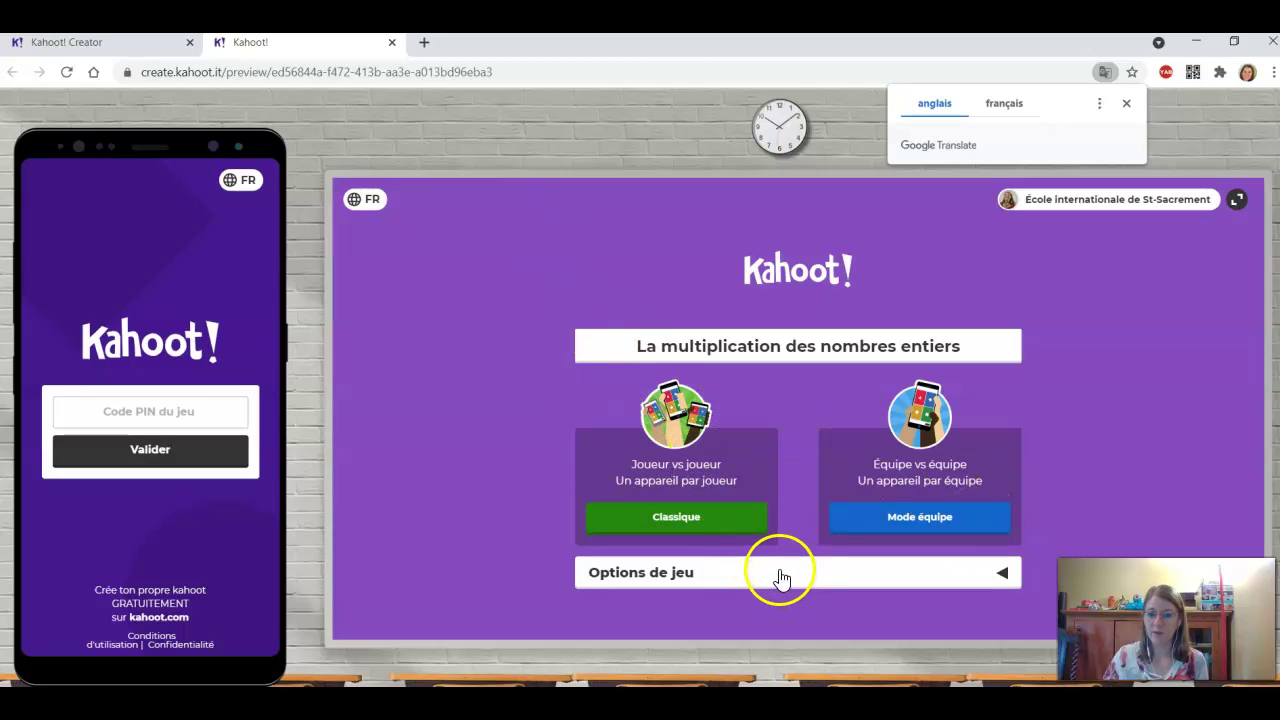
click(718, 533)
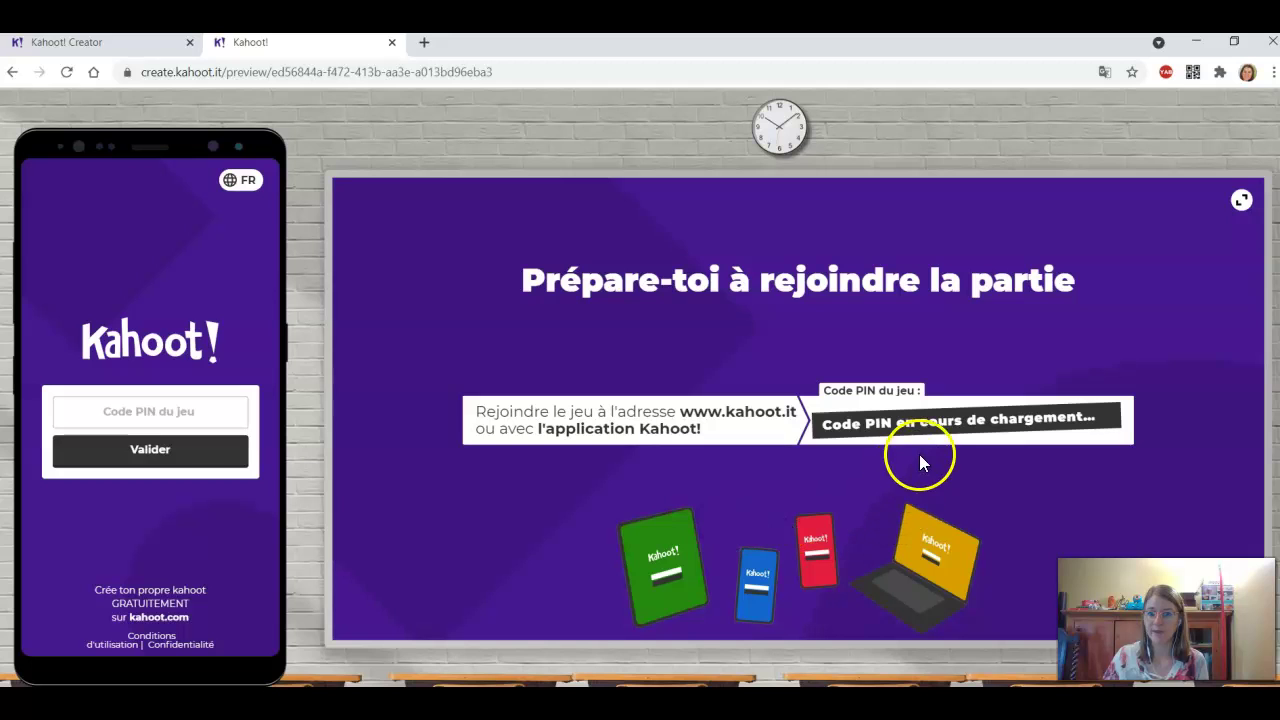